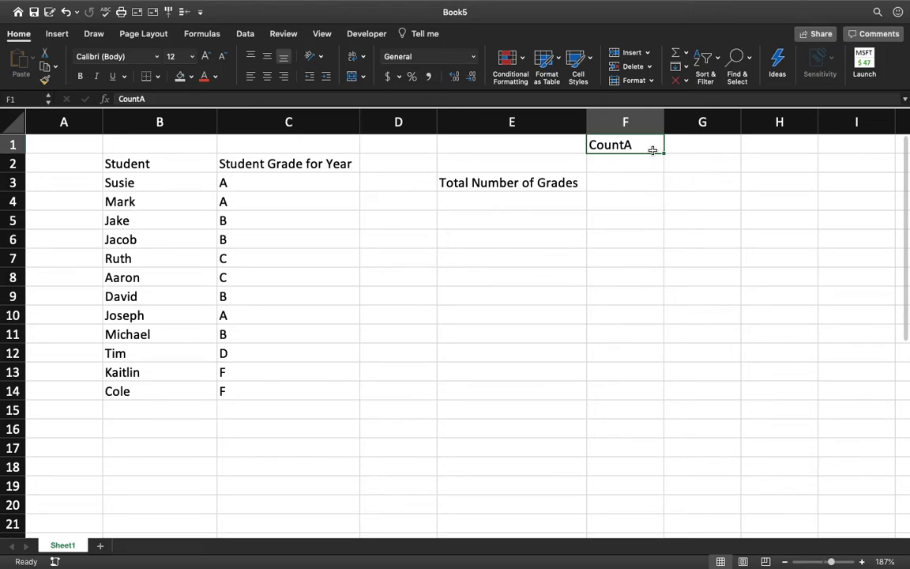
Undo the CountA entry in F1, and review the student names in B3:B14 and the grades in C3:C14.
key("super+z")
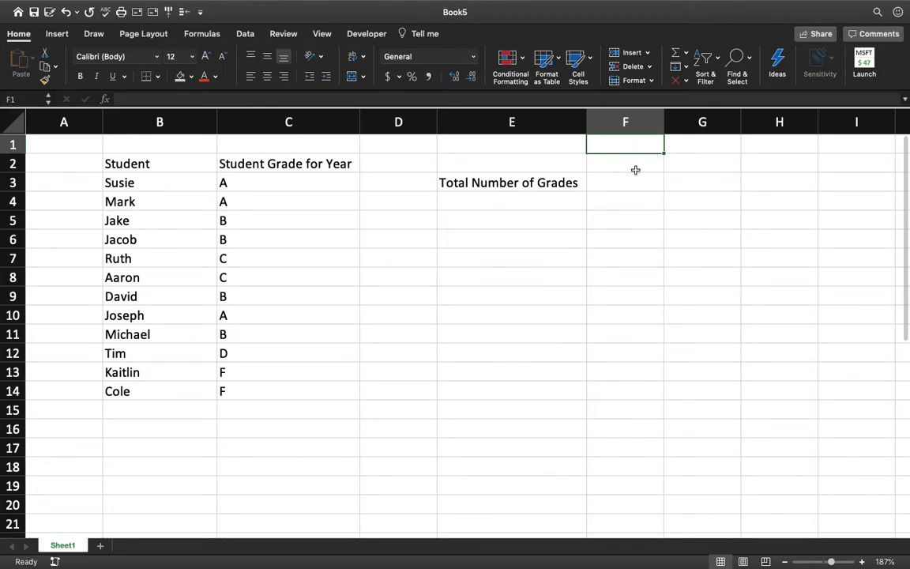
left_click_drag(151, 180, 167, 397)
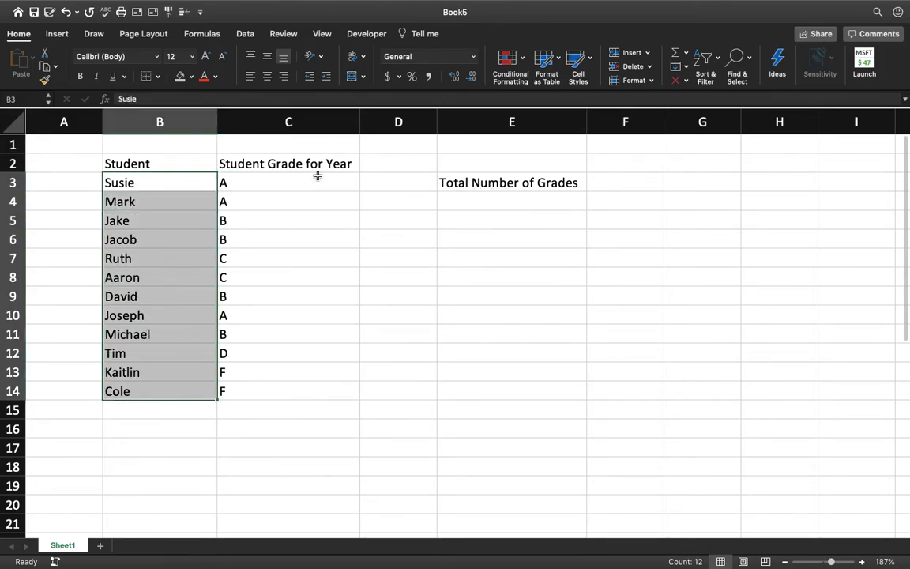
left_click_drag(295, 183, 296, 389)
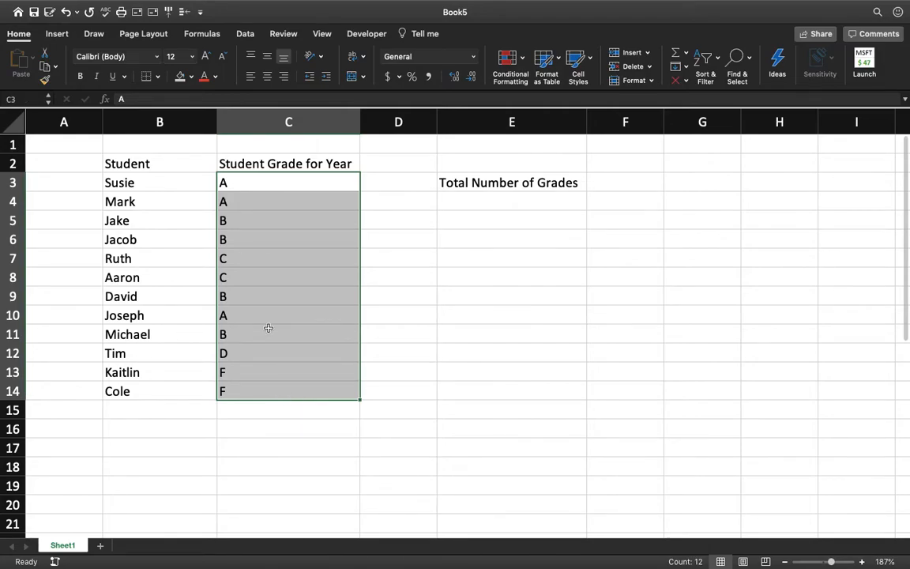
left_click(555, 191)
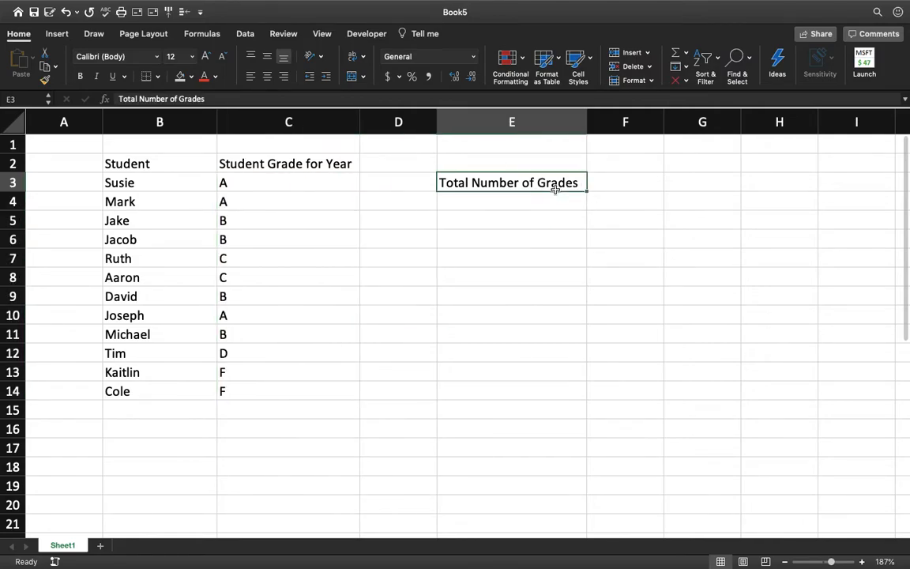
Begin a COUNTA formula in F3, beside the Total Number of Grades label.
left_click(608, 183)
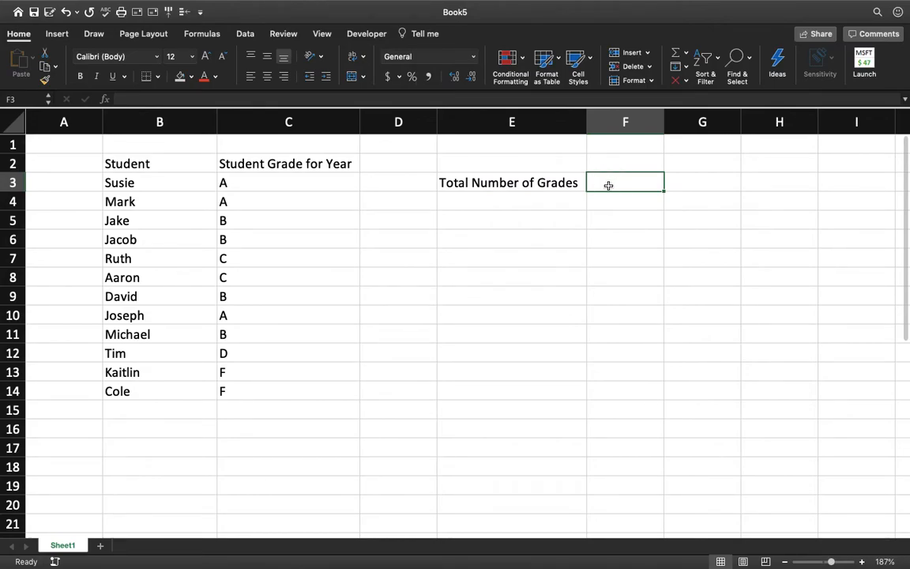
type("=Count")
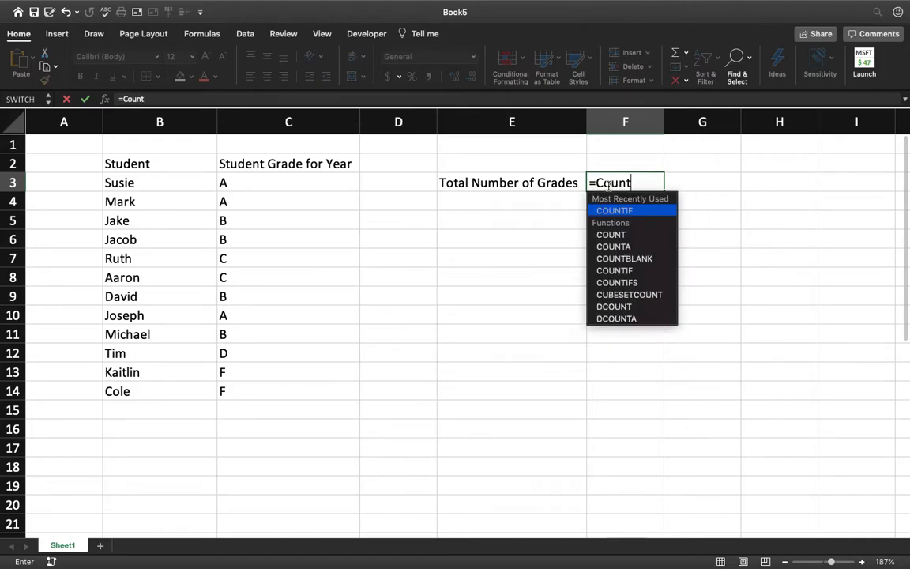
type("a")
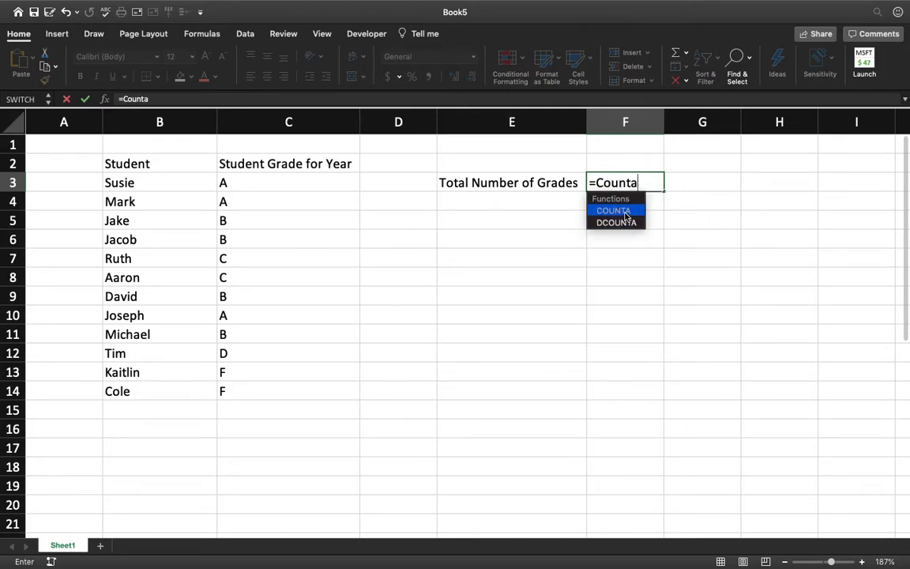
type("(")
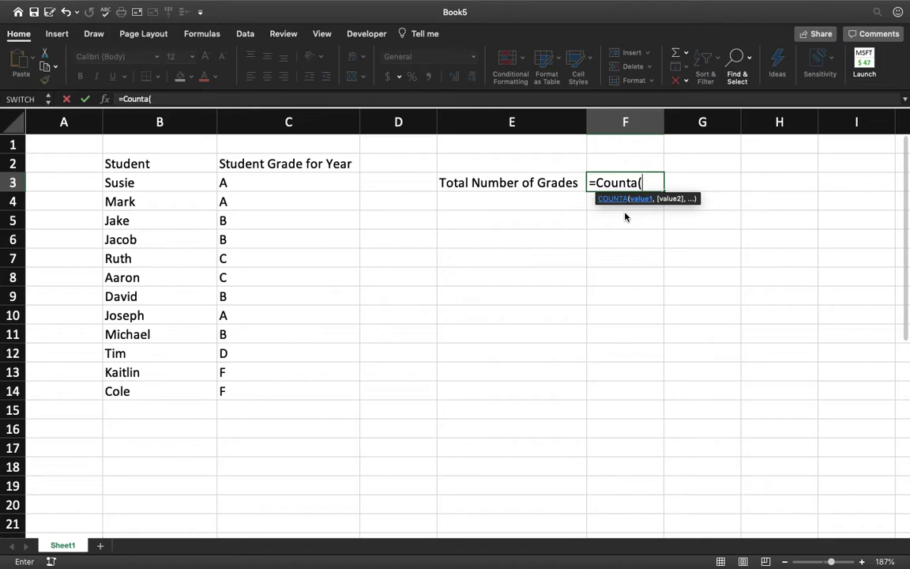
left_click(289, 178)
type(",")
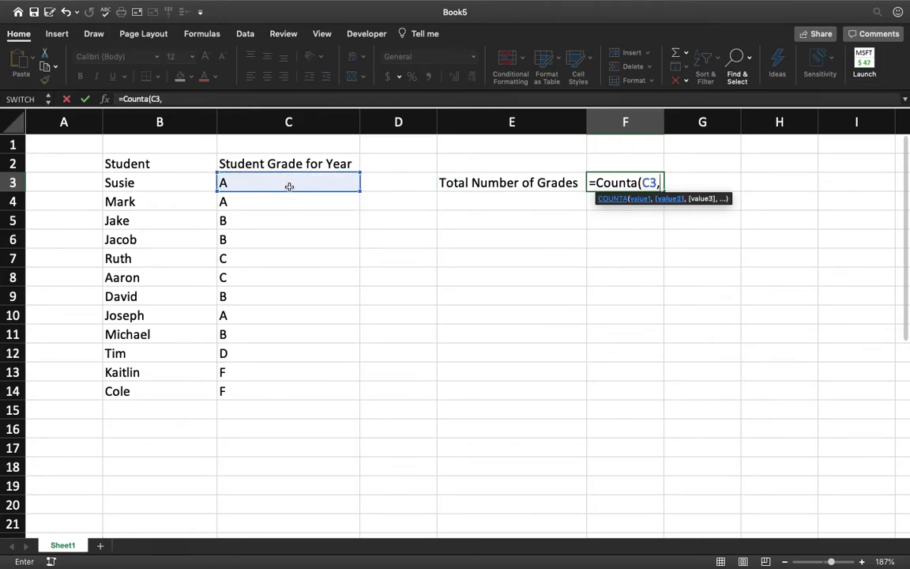
left_click(290, 204)
type(",")
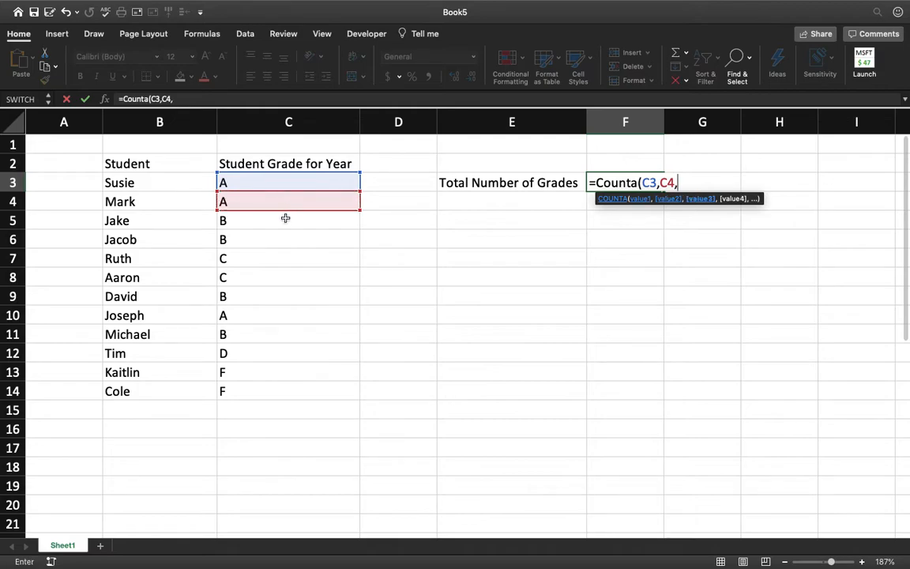
left_click(286, 220)
type(",")
left_click(283, 237)
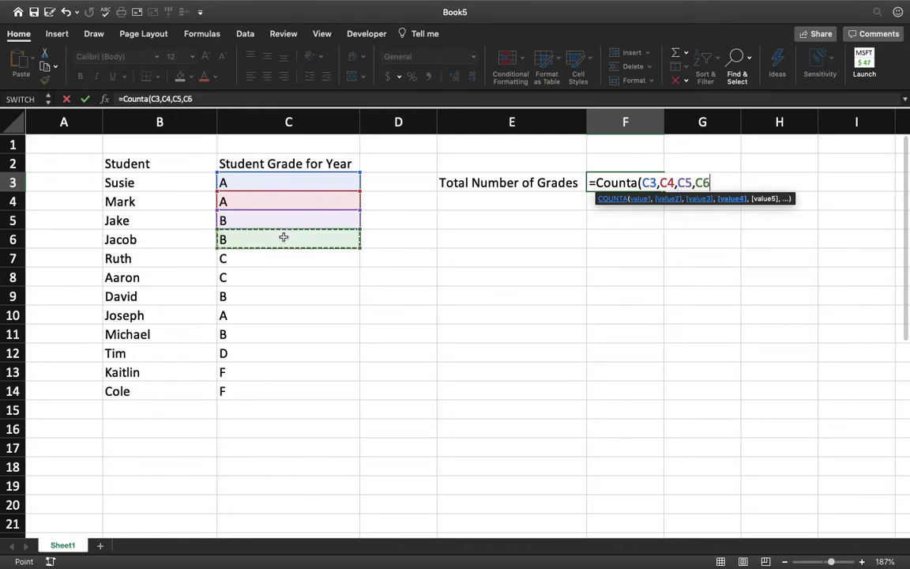
key("BackSpace")
key("BackSpace")
key("BackSpace")
key("BackSpace")
key("BackSpace")
key("BackSpace")
key("BackSpace")
key("BackSpace")
key("BackSpace")
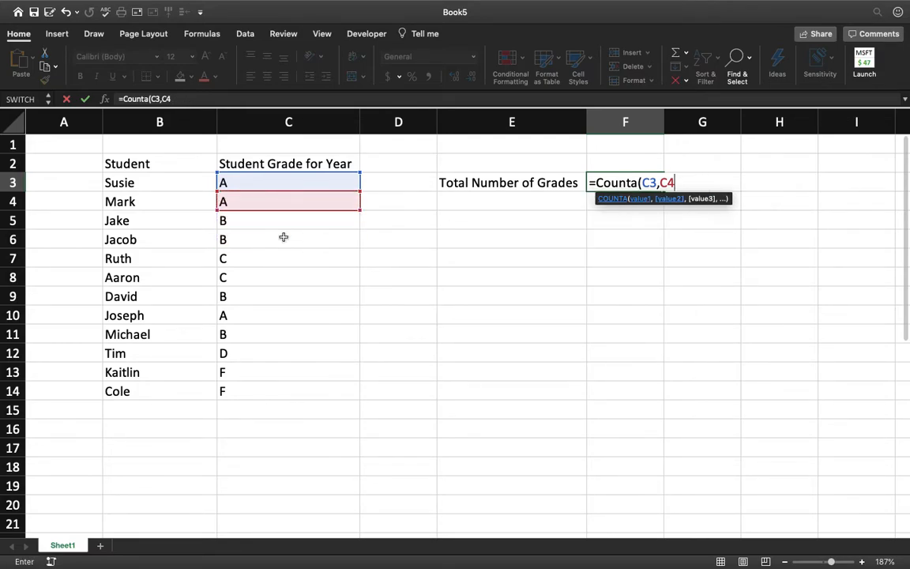
key("BackSpace")
key("BackSpace")
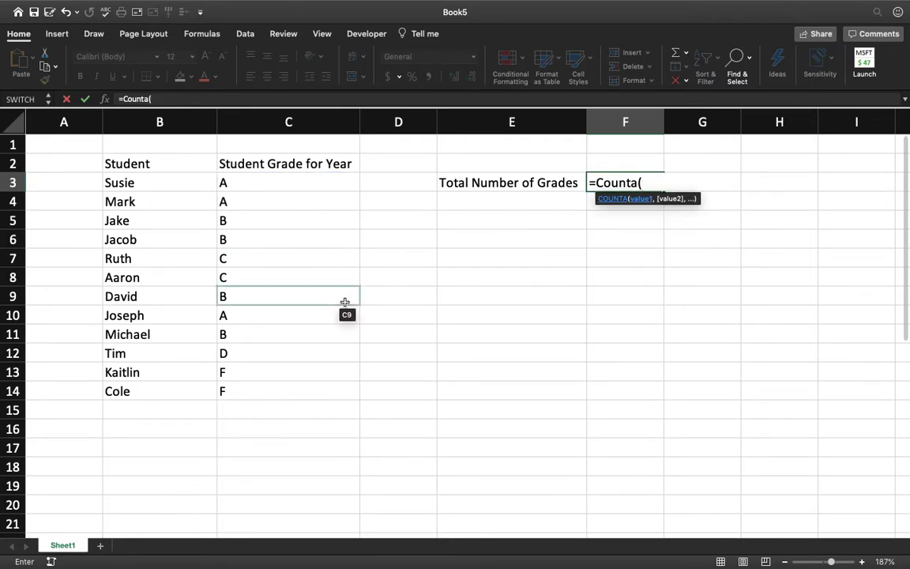
Complete the COUNTA formula in F3 with the grade range C3:C14.
left_click_drag(320, 185, 305, 386)
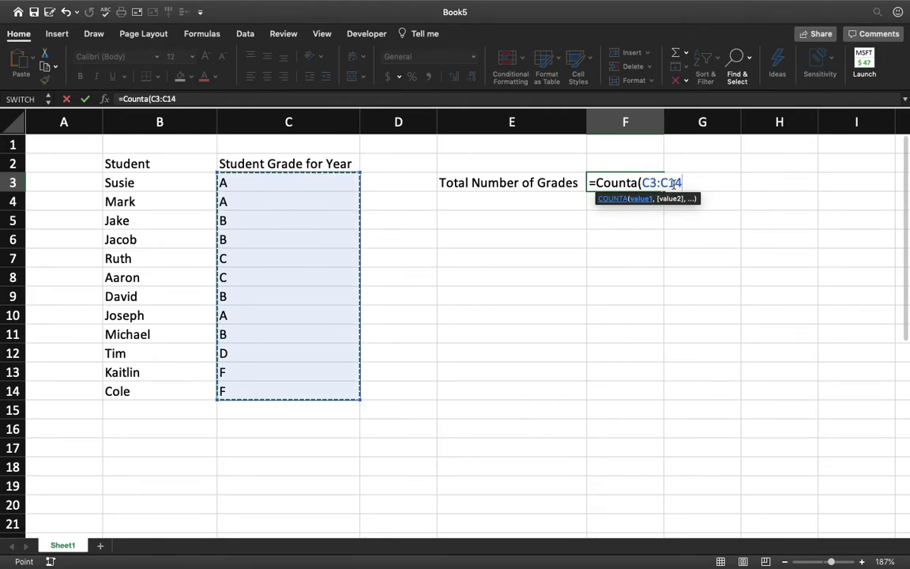
type(")")
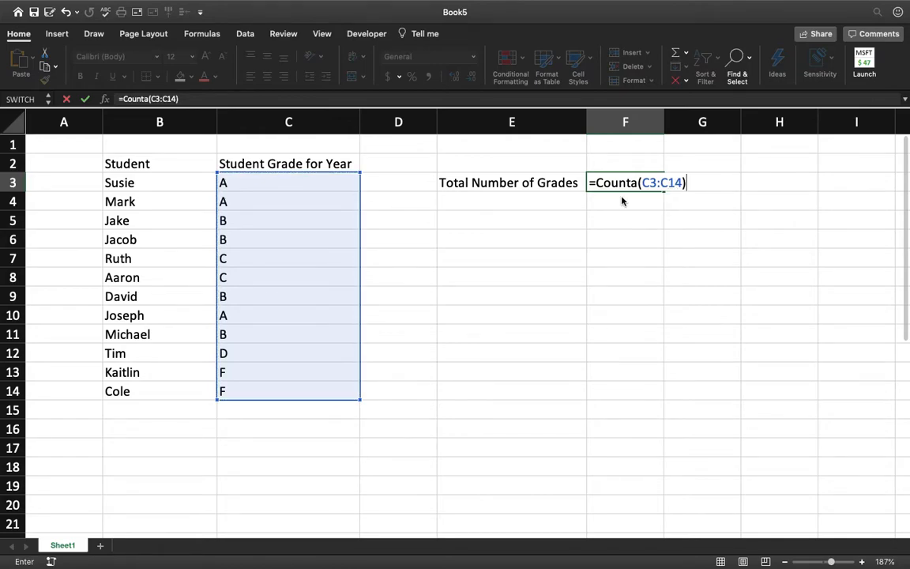
key("Return")
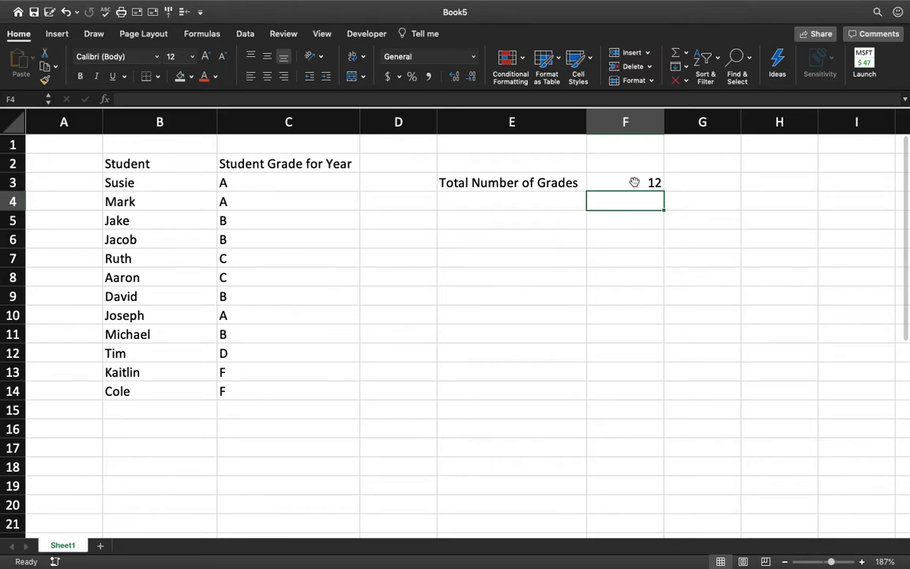
Enter the formula =COUNT(C3:C14) in F4 to compare it with COUNTA.
type("=Count(")
left_click_drag(259, 188, 276, 387)
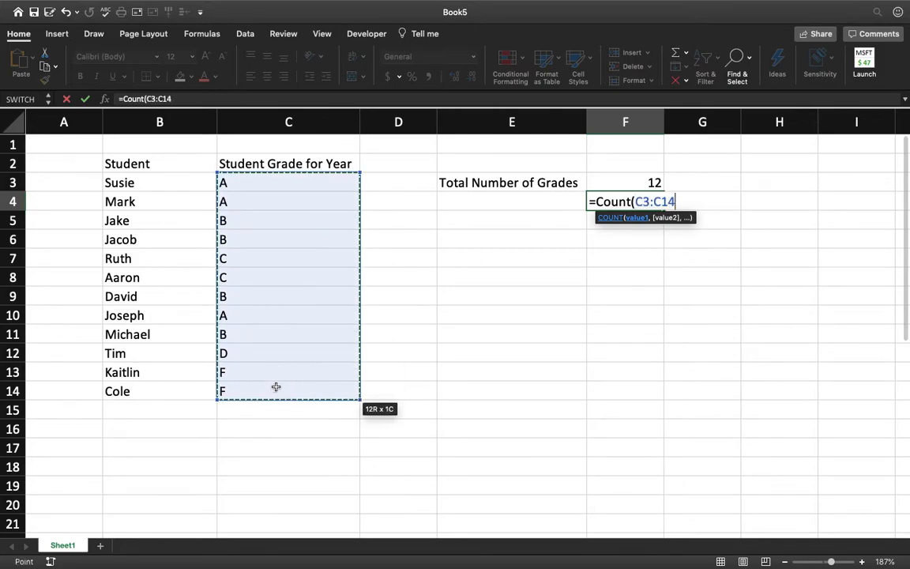
type(")")
key("Return")
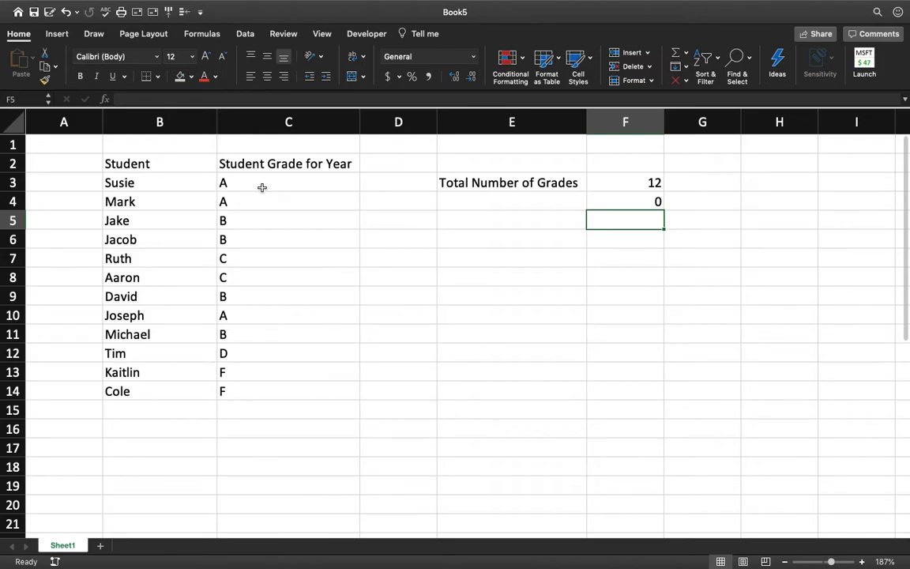
Clear the COUNT formula from F4 and select the COUNTA formula cell F3.
left_click(640, 200)
key("Delete")
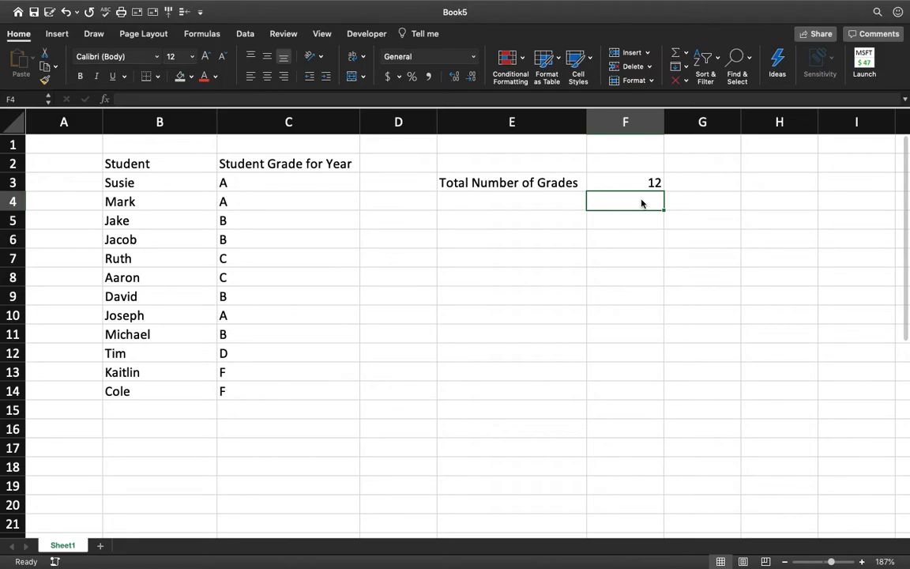
left_click(636, 182)
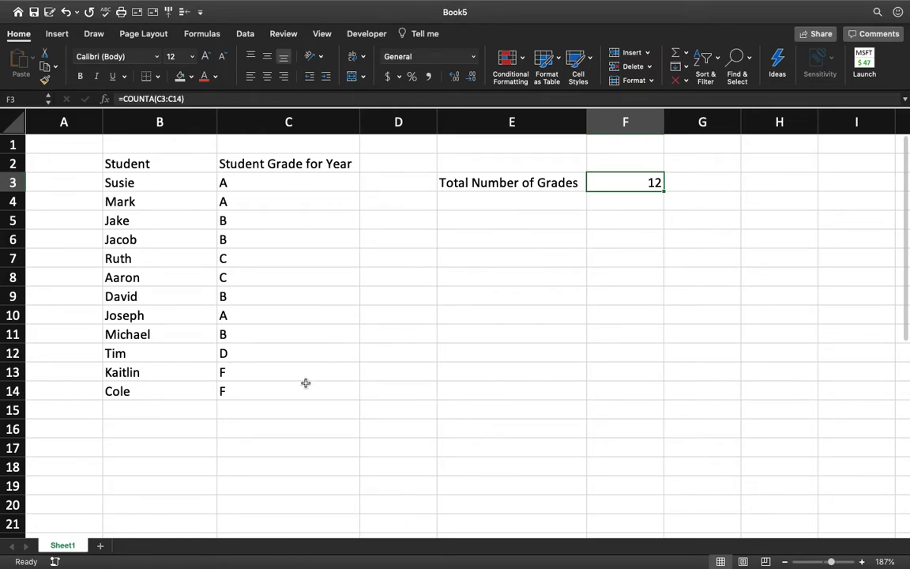
Enter the label Error in B16 and the formula =1/0 in C16.
left_click(185, 429)
type("Error")
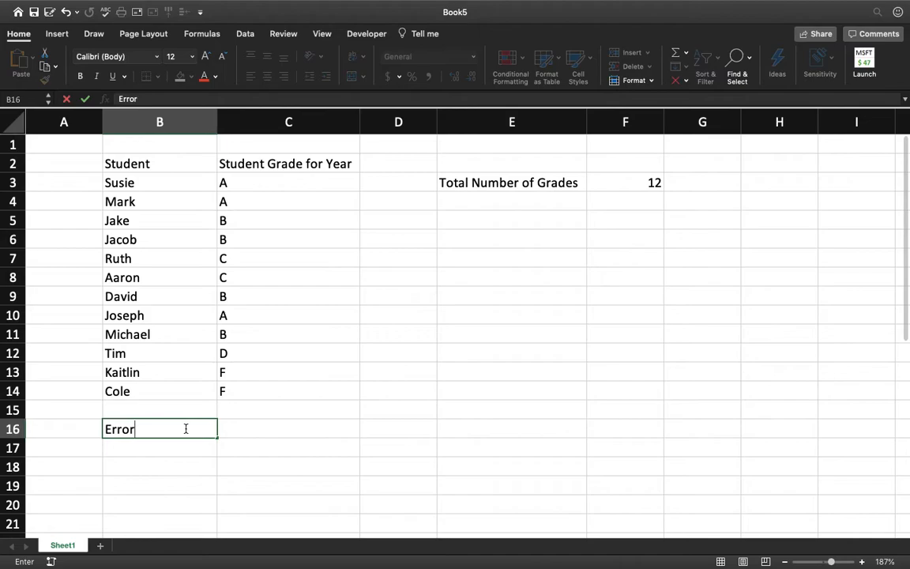
key("Tab")
type("=")
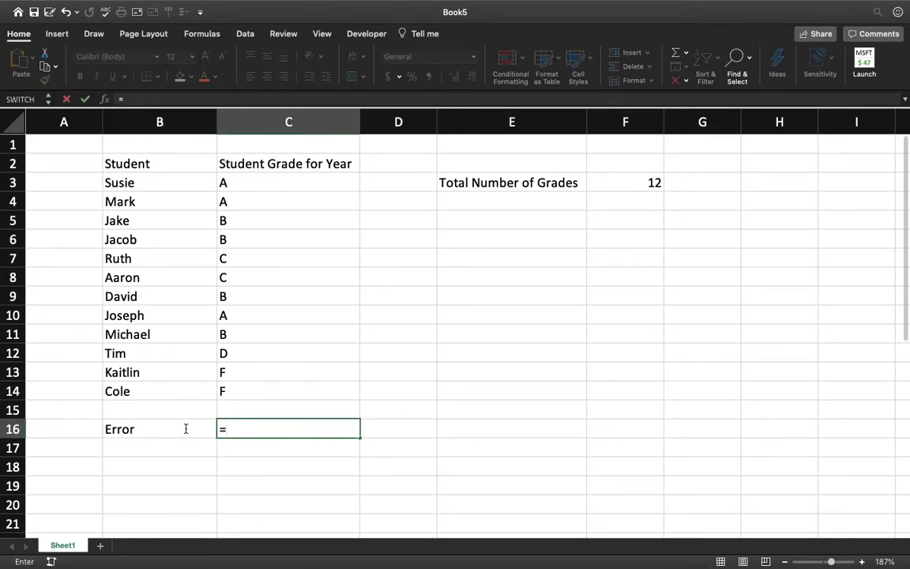
type("1")
type("/0")
key("Return")
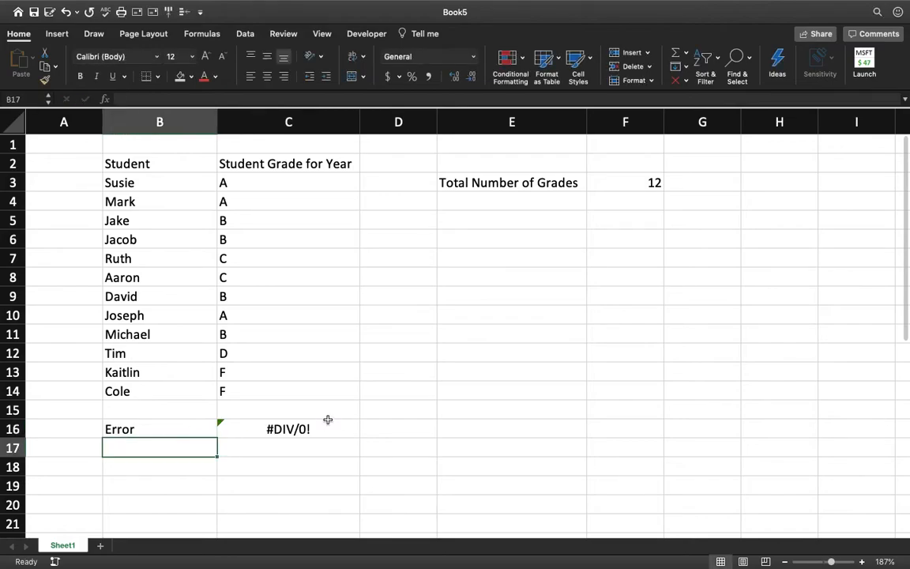
Inspect the error cell C16 and the blank cell C15 above it.
left_click(312, 427)
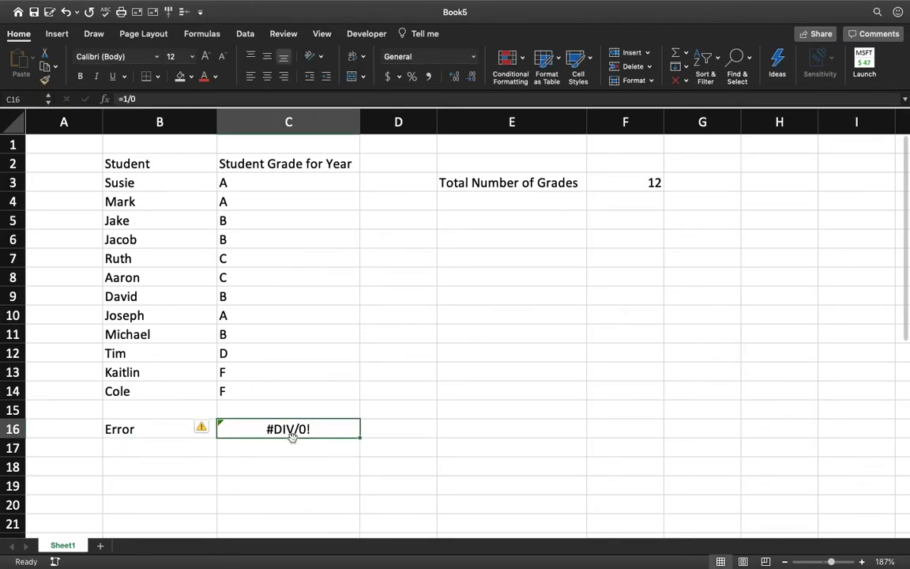
left_click(230, 462)
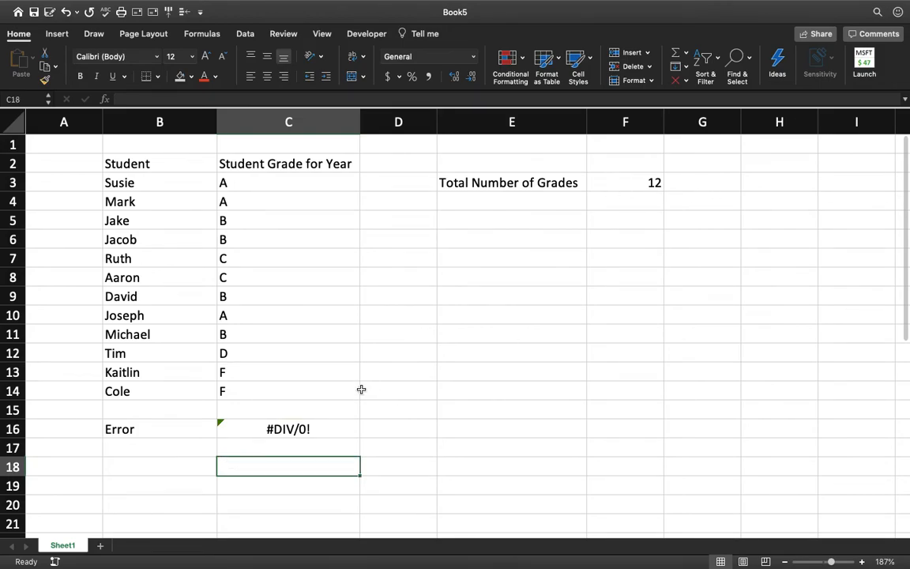
left_click(278, 415)
left_click_drag(278, 415, 237, 416)
left_click(245, 427)
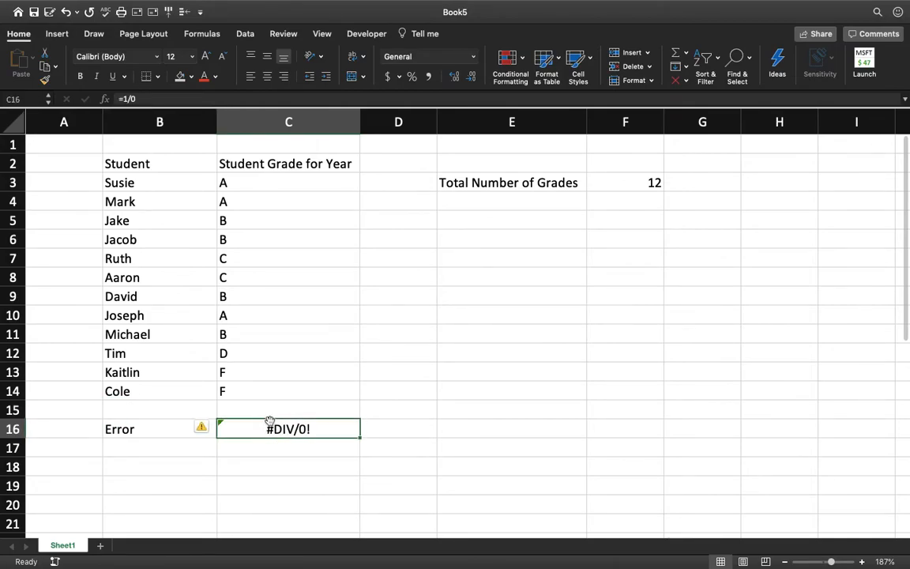
Replace the formula in F3 with =COUNTA(C3:C16) so the range includes the blank cell and the error cell.
left_click(632, 185)
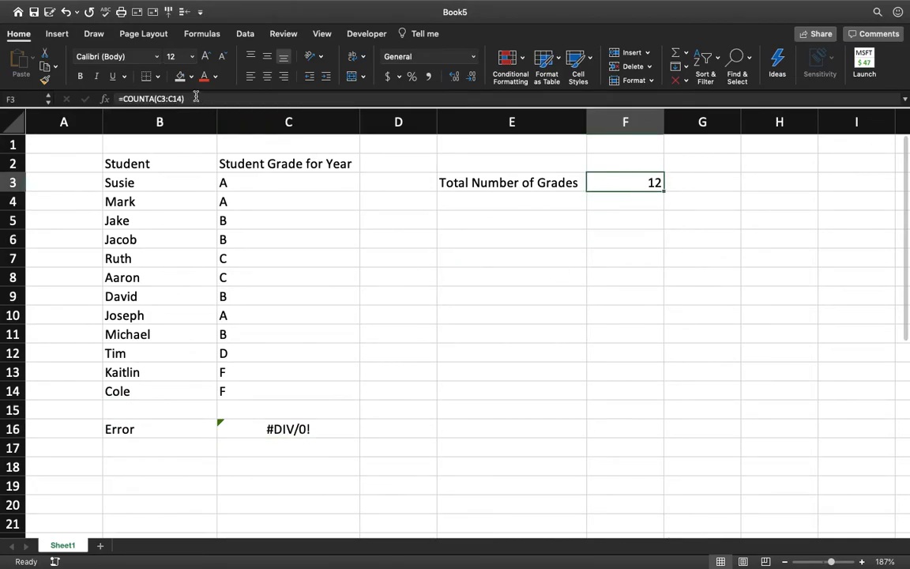
left_click_drag(190, 99, 119, 99)
key("BackSpace")
type("=CountA")
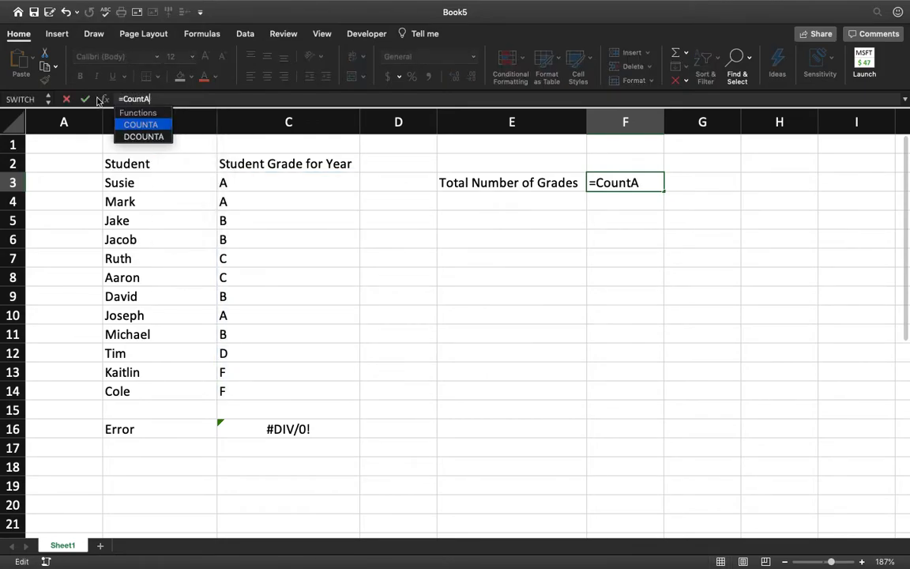
type("(")
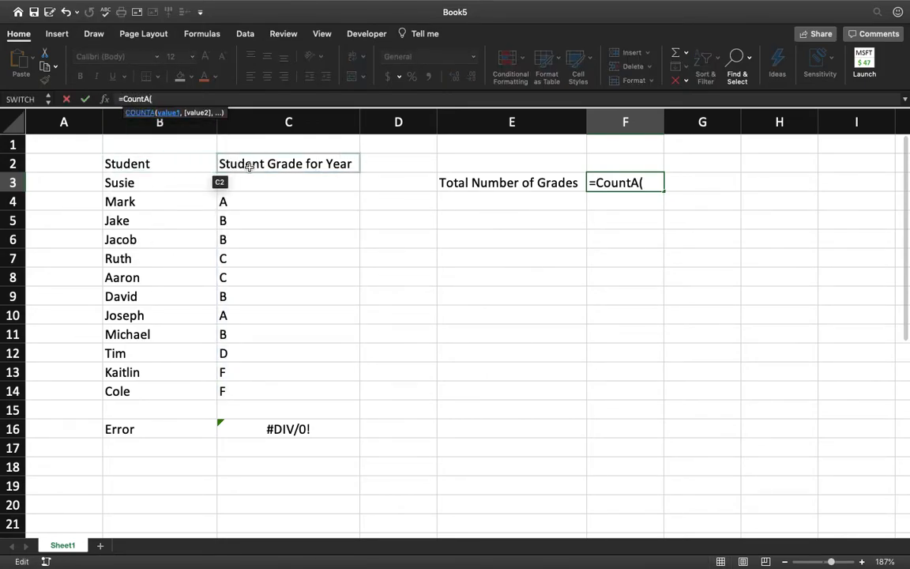
left_click_drag(244, 185, 254, 429)
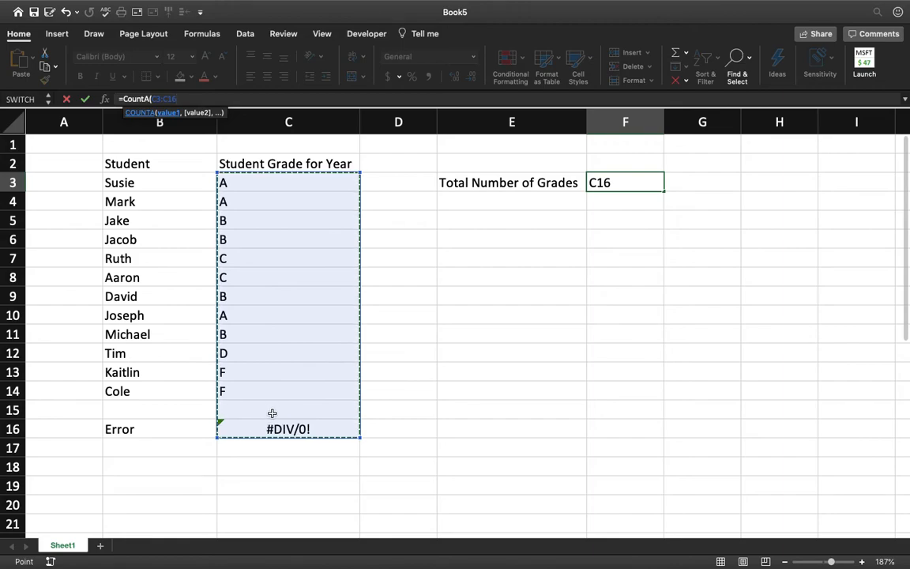
type(")")
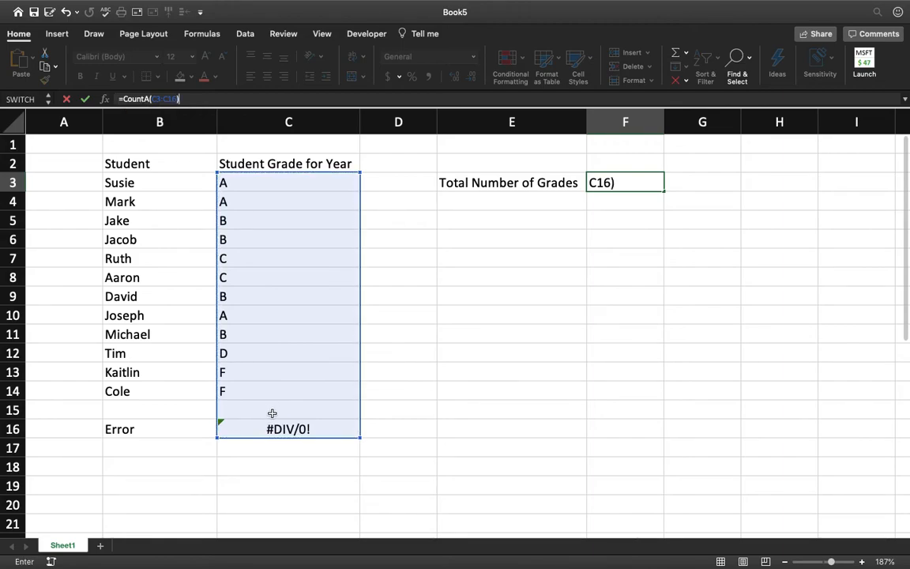
key("Return")
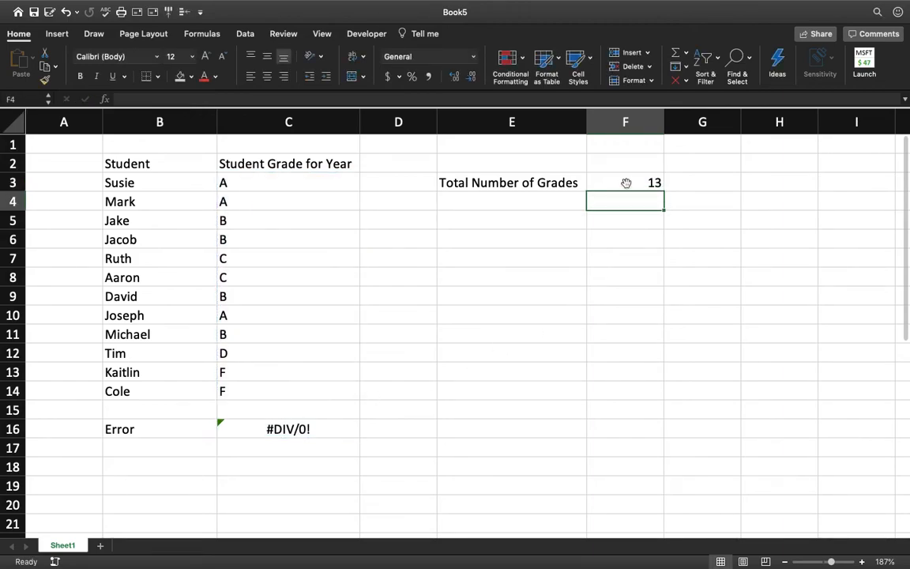
Go through the grade cells one by one from C3 to C14 to check the COUNTA result by hand.
left_click(225, 180)
key("Down")
key("Down")
key("Down")
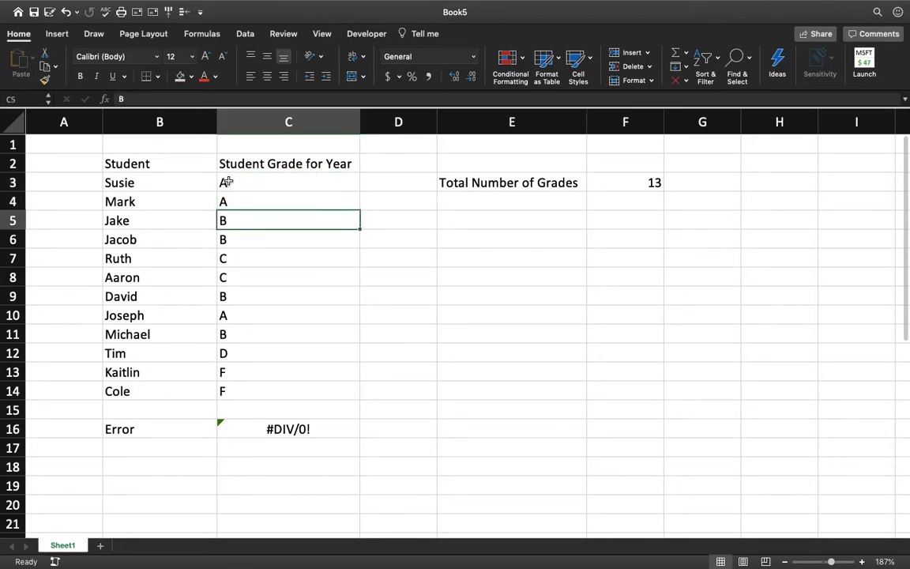
key("Down")
key("Down")
key("Down")
key("Down")
key("Down")
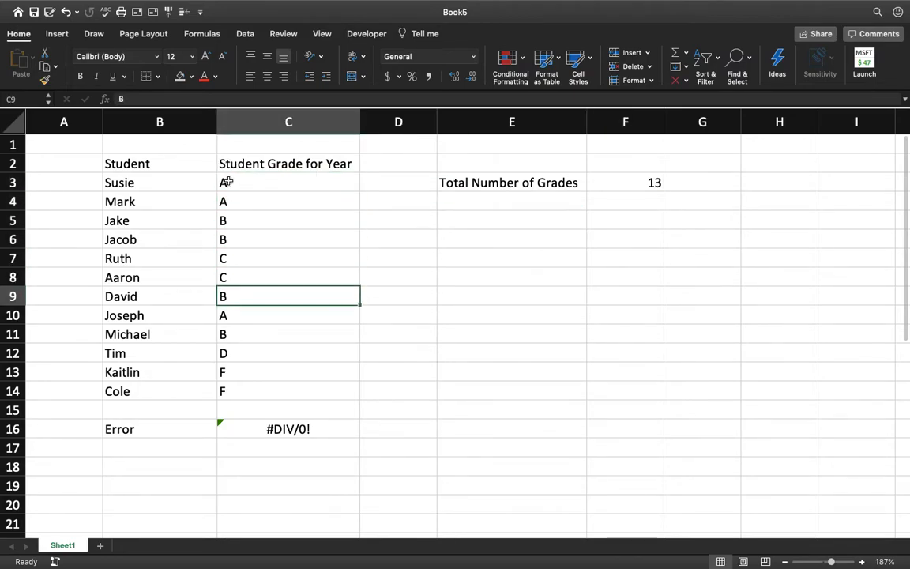
key("Down")
key("Down")
key("Down")
key("Down")
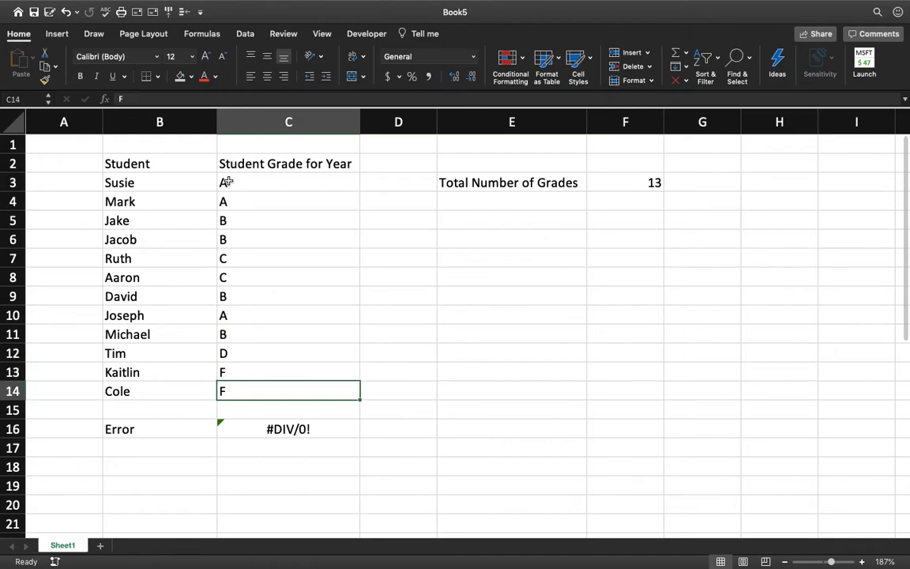
Check the blank cell C15 and the range covered by the COUNTA formula in F3.
key("Down")
key("Up")
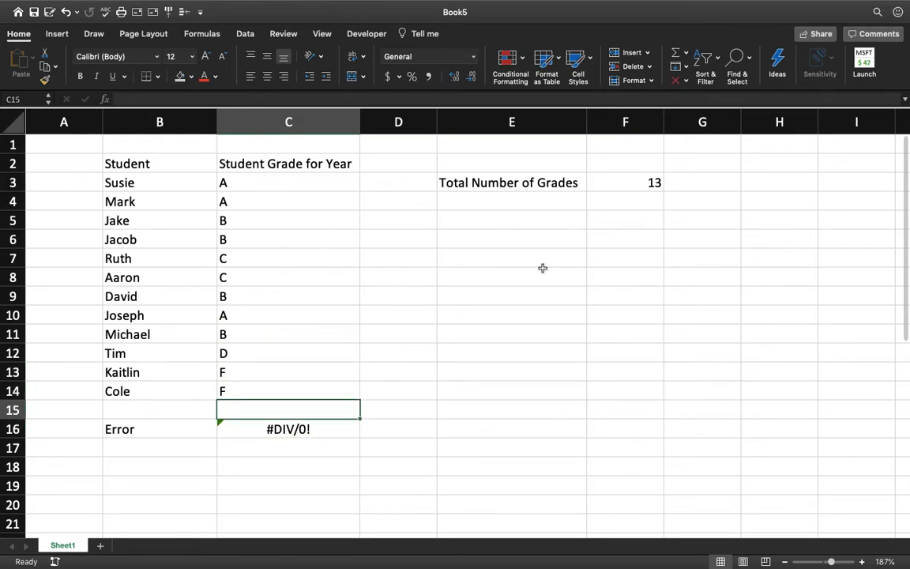
left_click(650, 183)
left_click(433, 94)
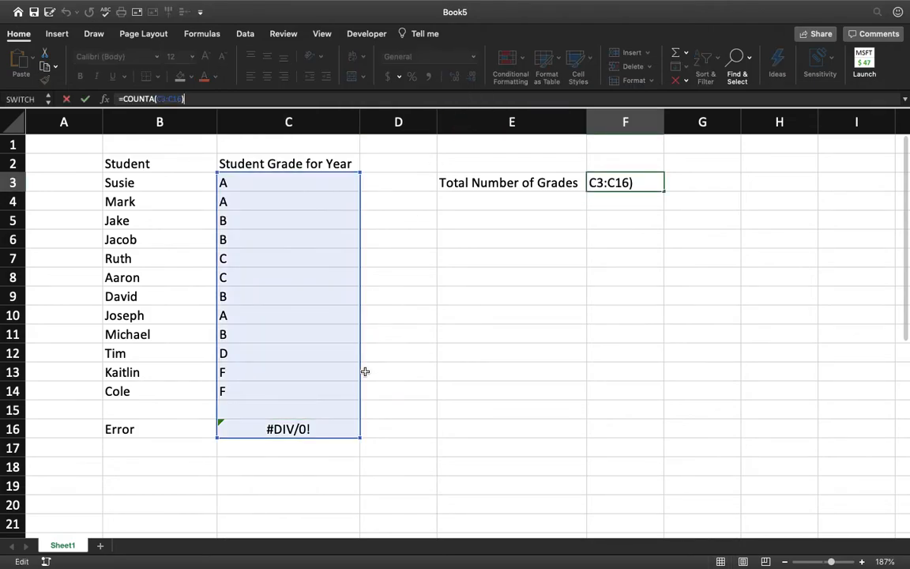
key("Return")
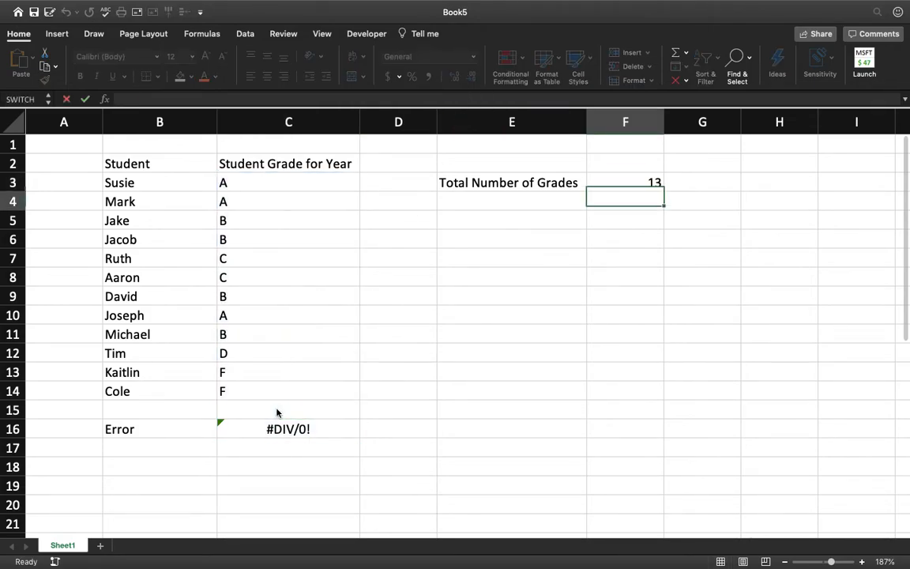
left_click(276, 410)
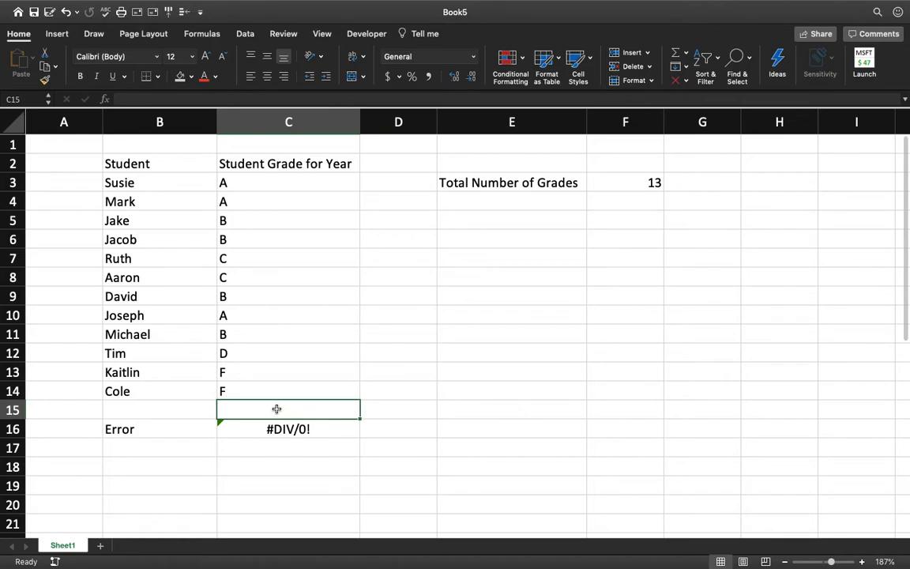
Add another student by entering a first name in B15 and the grade C in C15.
left_click(175, 411)
type("Bob")
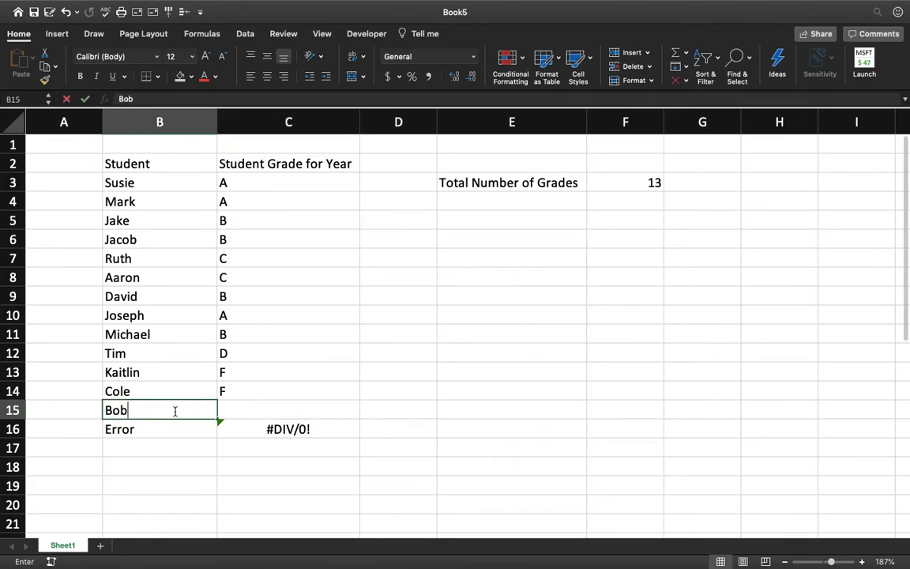
key("Tab")
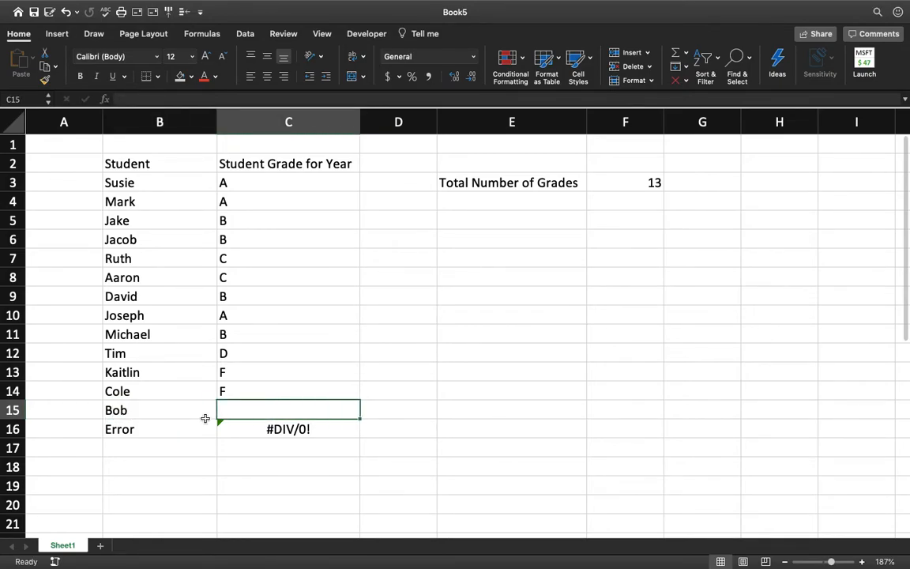
type("C")
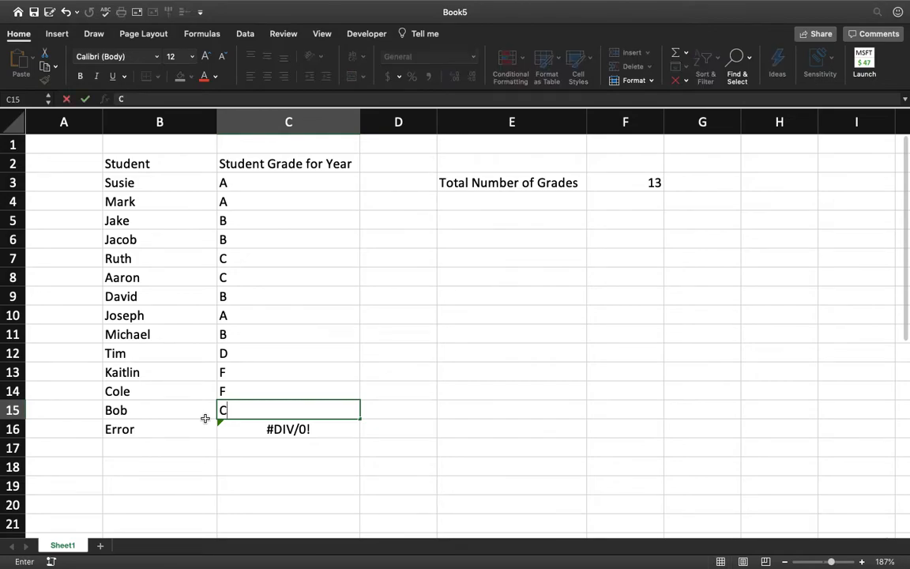
key("Return")
Review the range of the COUNTA formula in F3 and clear the Error row in B16:C16.
left_click(624, 182)
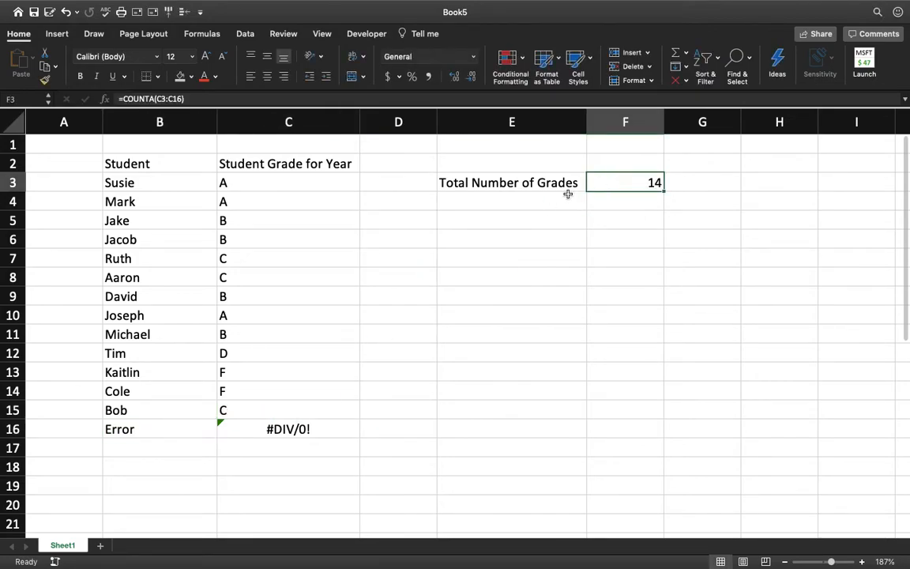
key("F2")
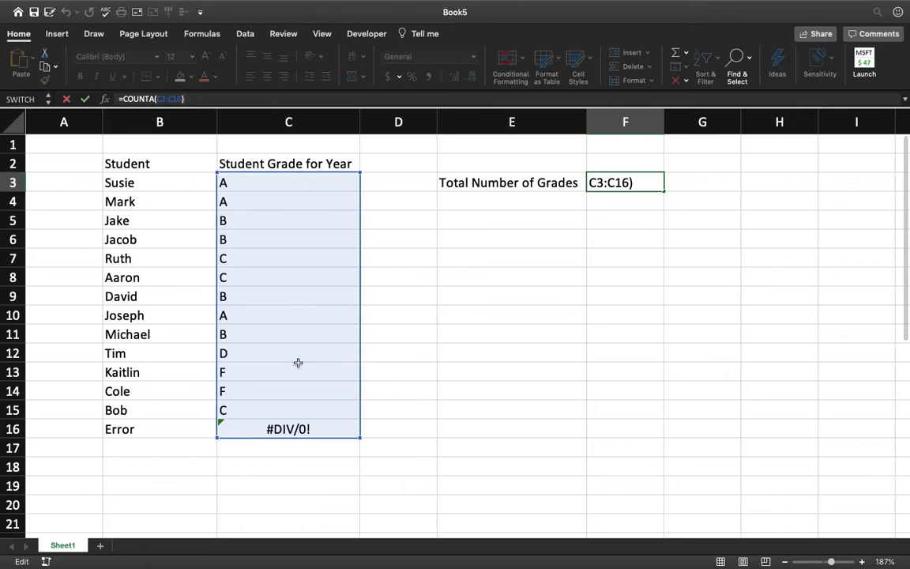
left_click_drag(189, 433, 267, 430)
key("Delete")
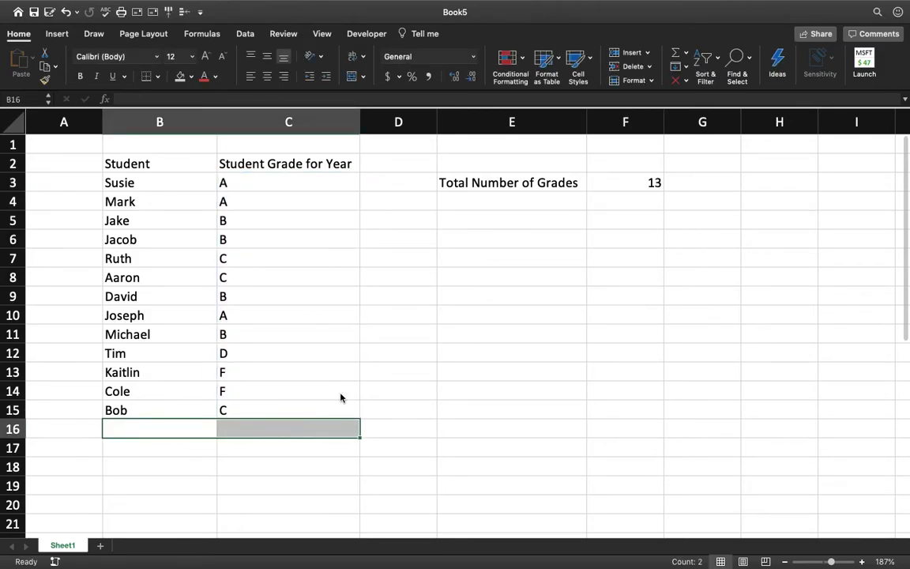
Shorten the range in F3 so the formula reads =COUNTA(C3:C15).
left_click(640, 182)
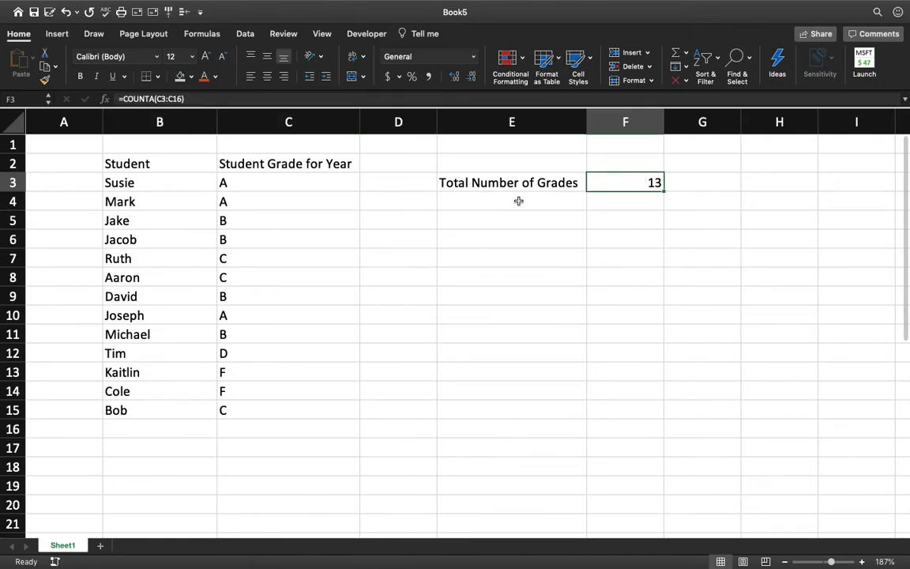
left_click(183, 99)
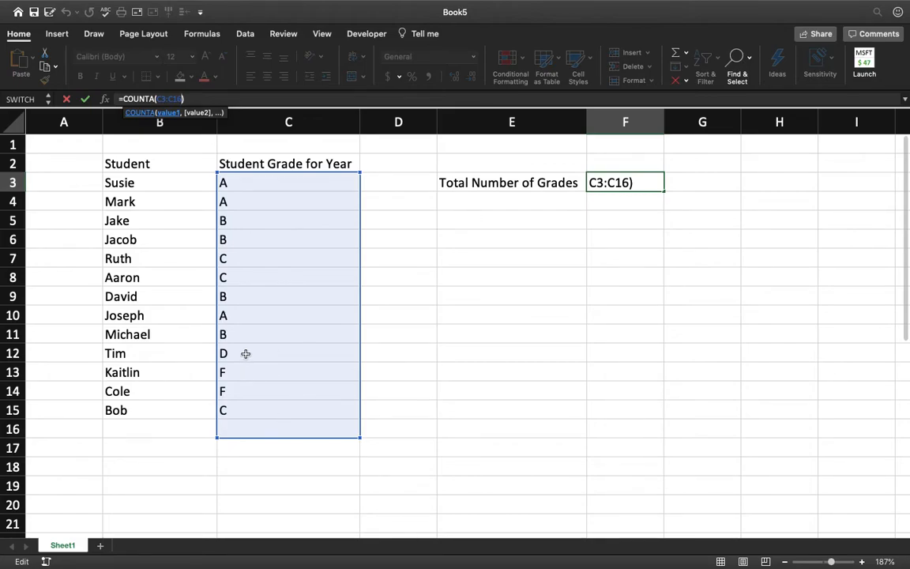
key("BackSpace")
type("5")
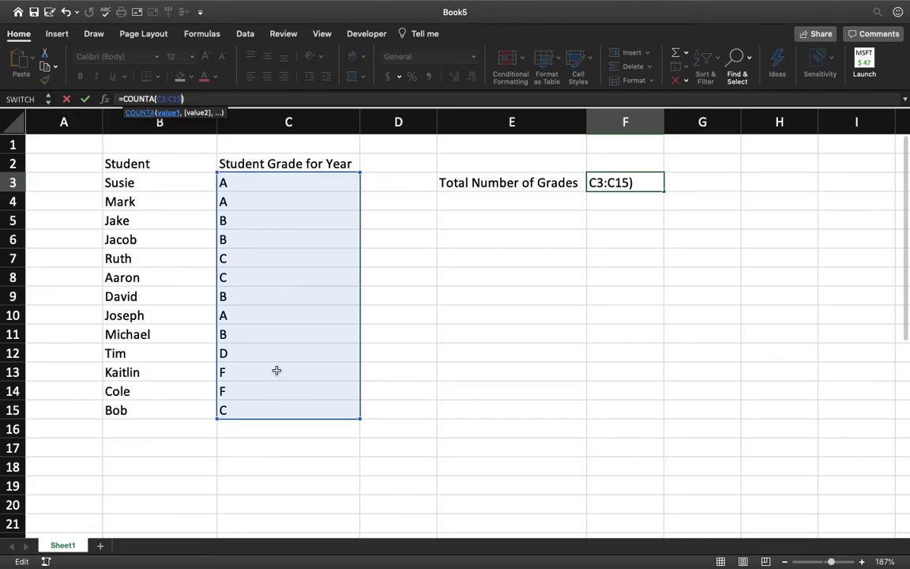
left_click(168, 101)
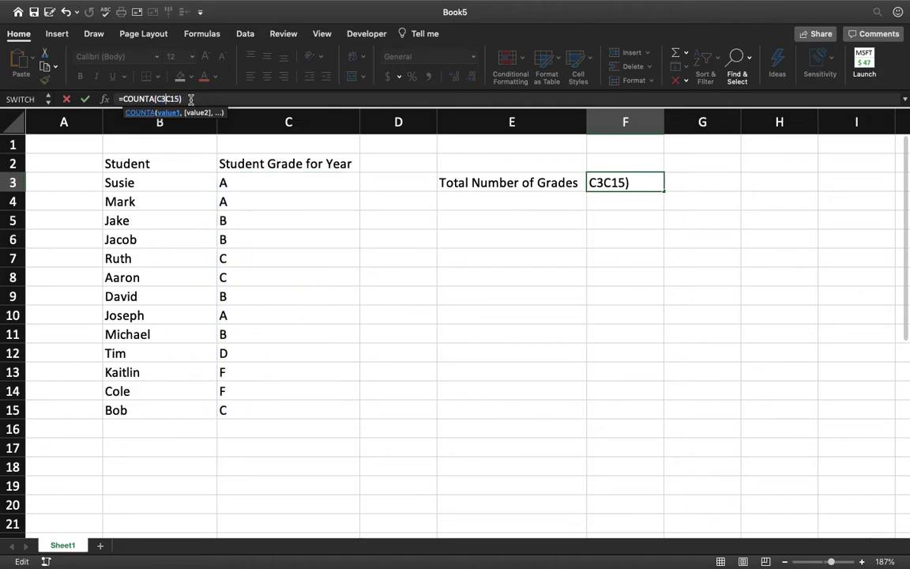
key("BackSpace")
type(":")
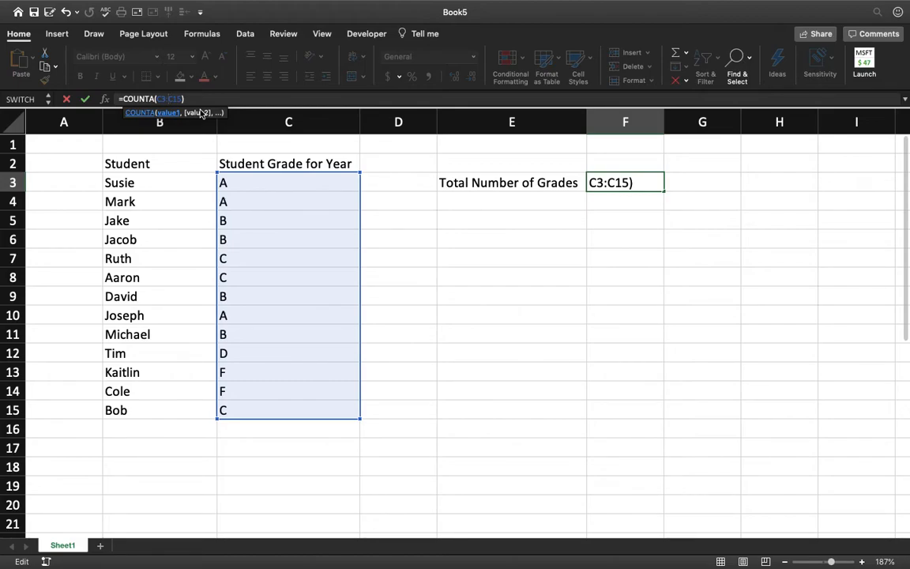
key("Return")
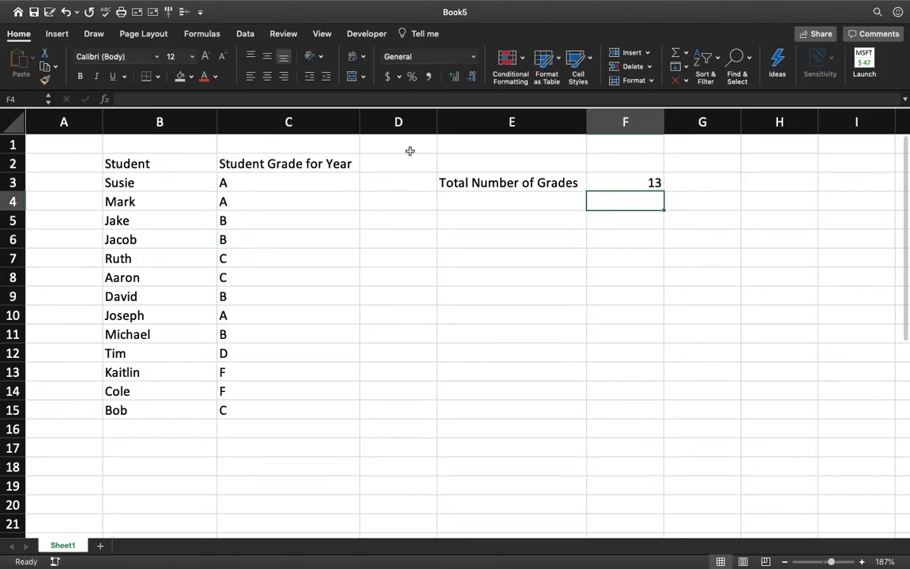
Change the formula in F3 to =COUNTA(B3:B15) to count the student names, and check the cells B3:B15.
left_click(645, 182)
left_click(152, 101)
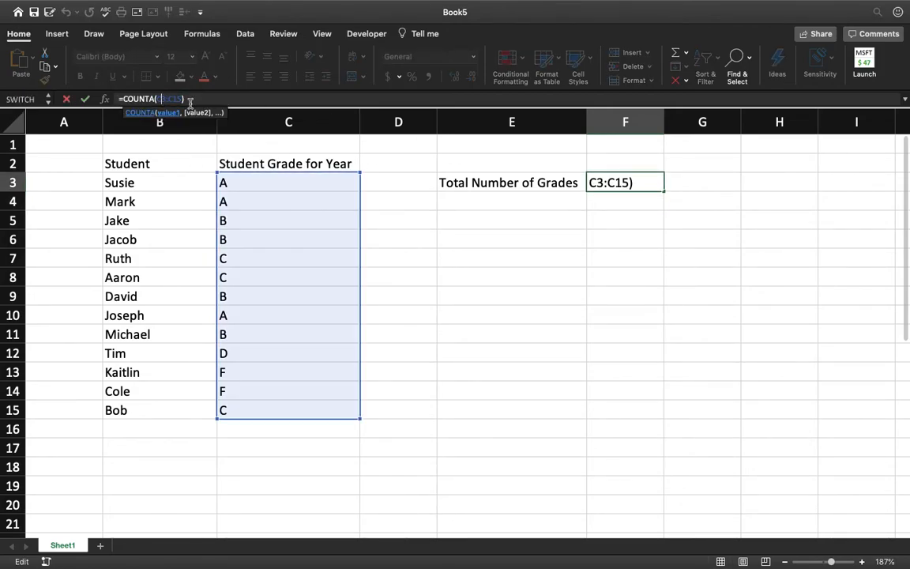
key("Delete")
type("B")
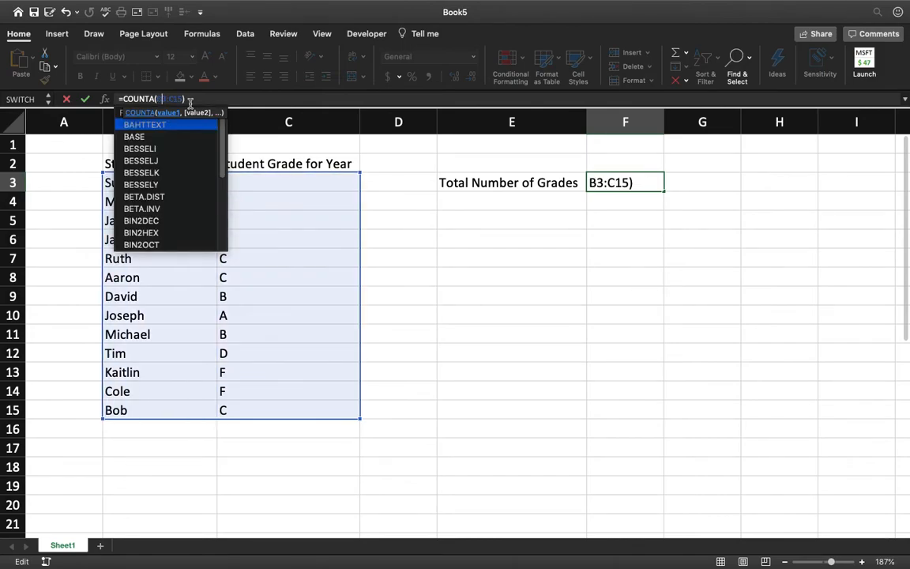
left_click(174, 100)
key("BackSpace")
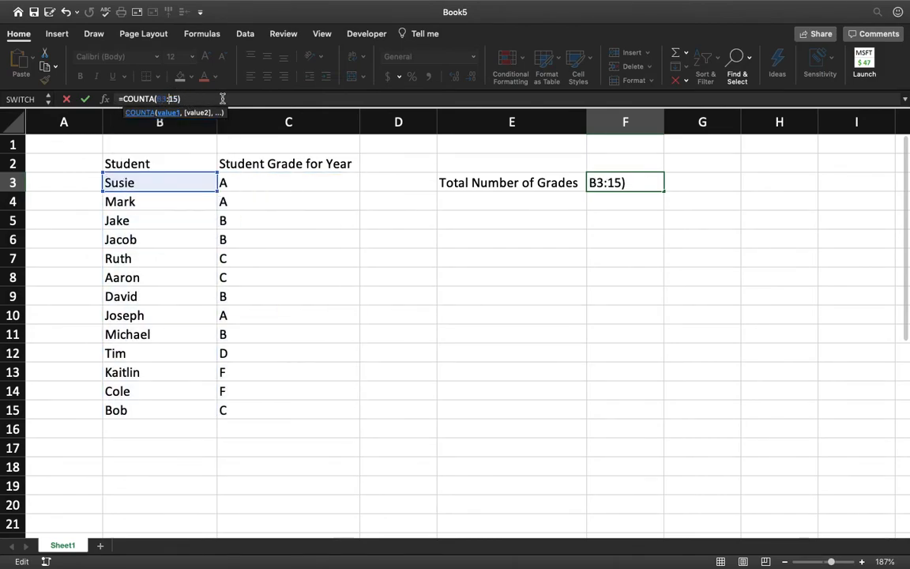
type("B")
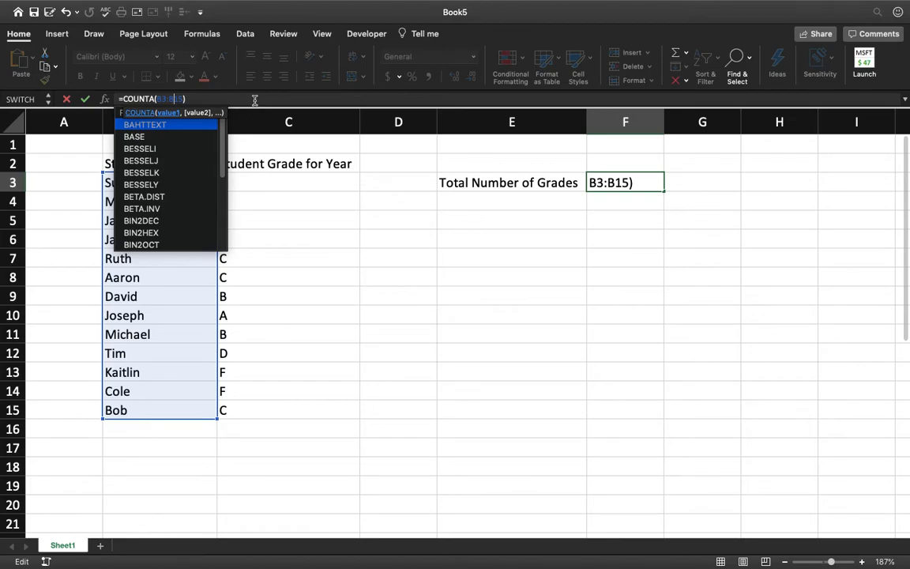
left_click(255, 100)
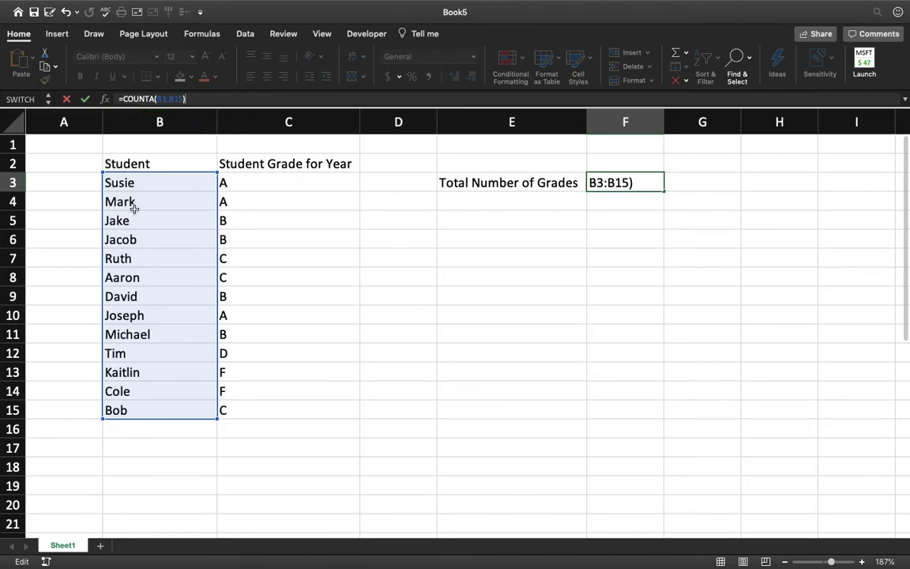
key("Return")
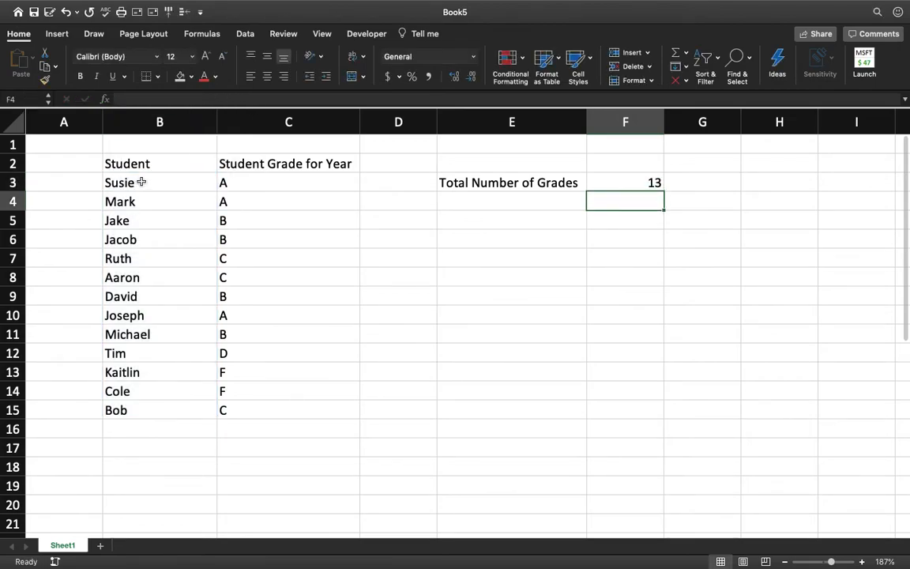
left_click_drag(141, 182, 163, 411)
left_click(363, 240)
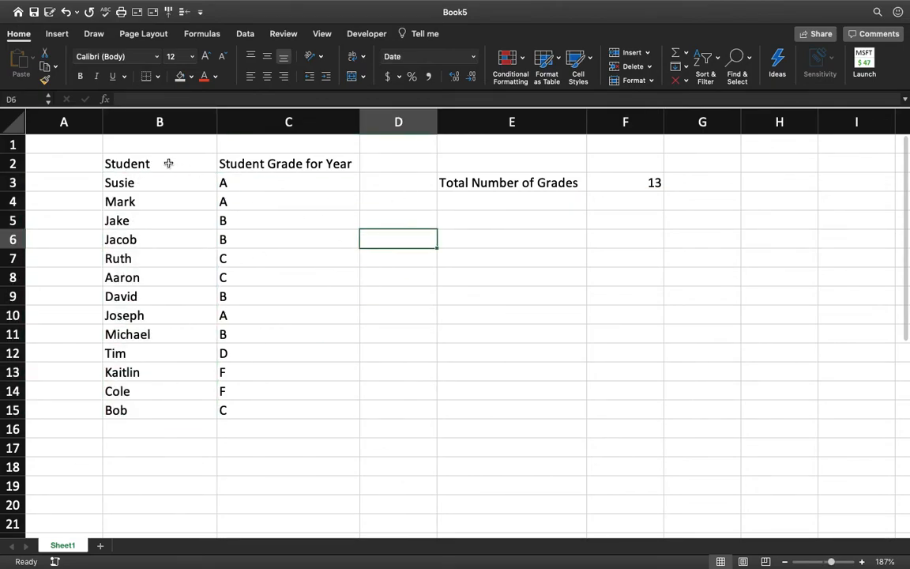
Copy the student grade table B2:C15 to H2 and autofit column I to its contents.
left_click_drag(158, 164, 298, 406)
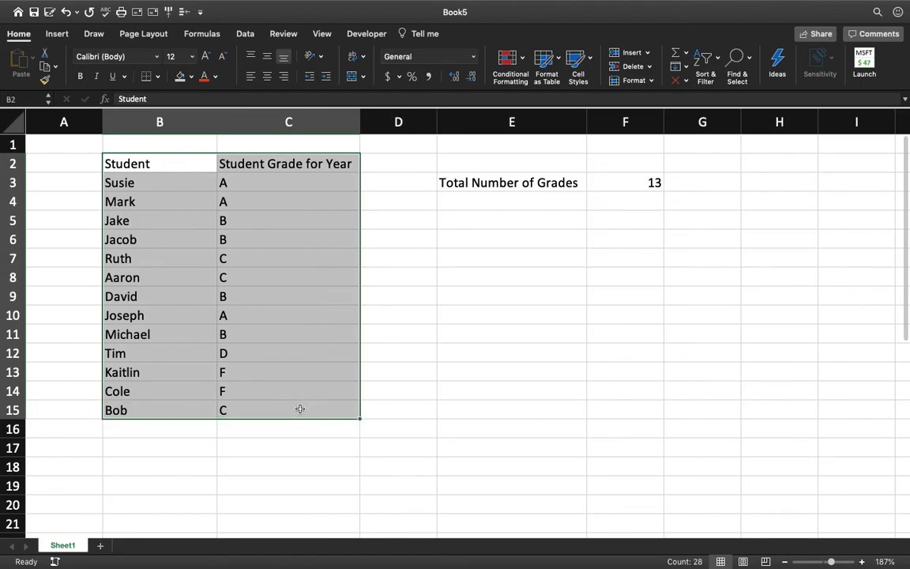
key("cmd+c")
scroll(403, 355, "right", 3)
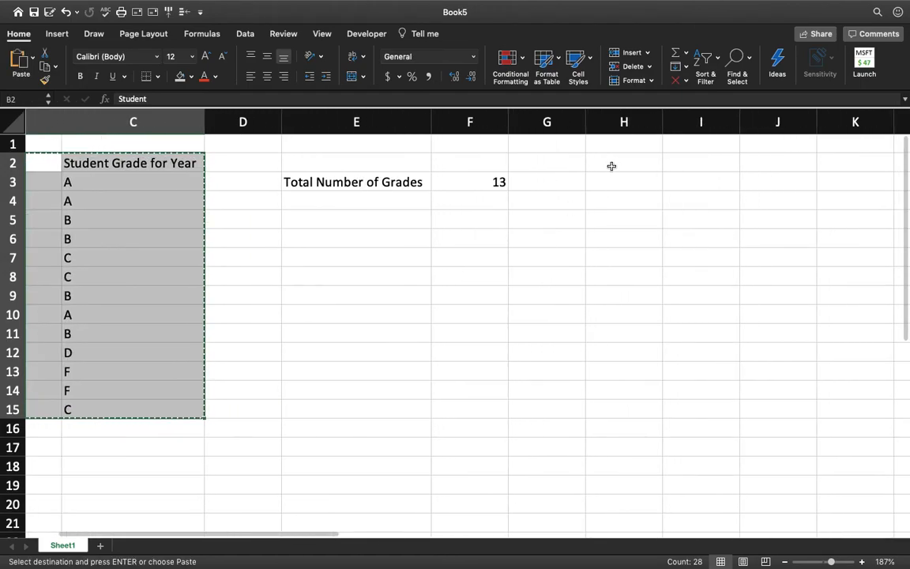
left_click(613, 164)
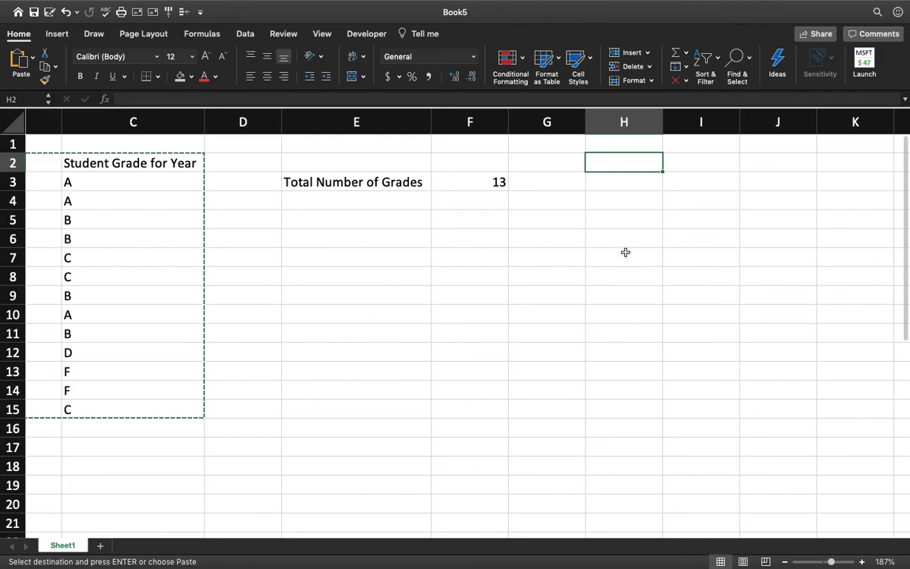
key("super+v")
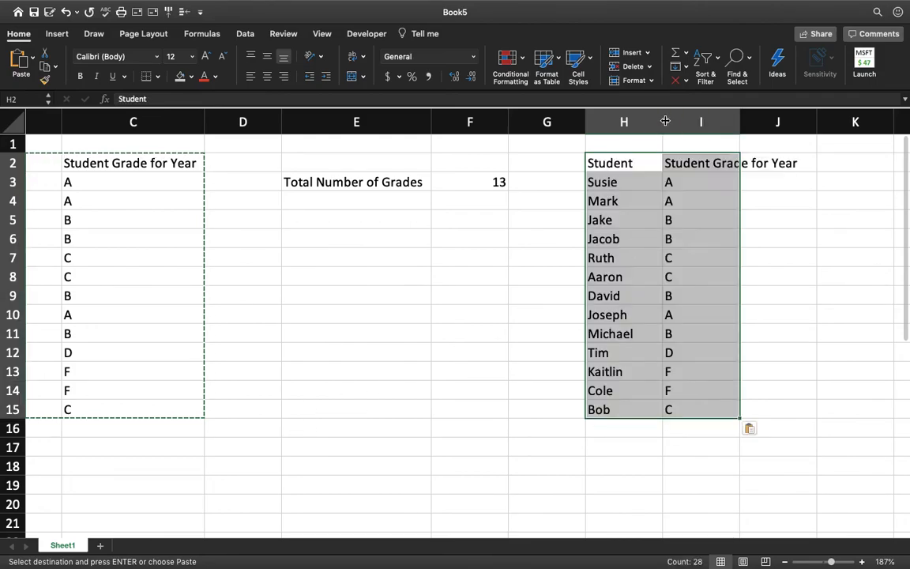
double_click(740, 121)
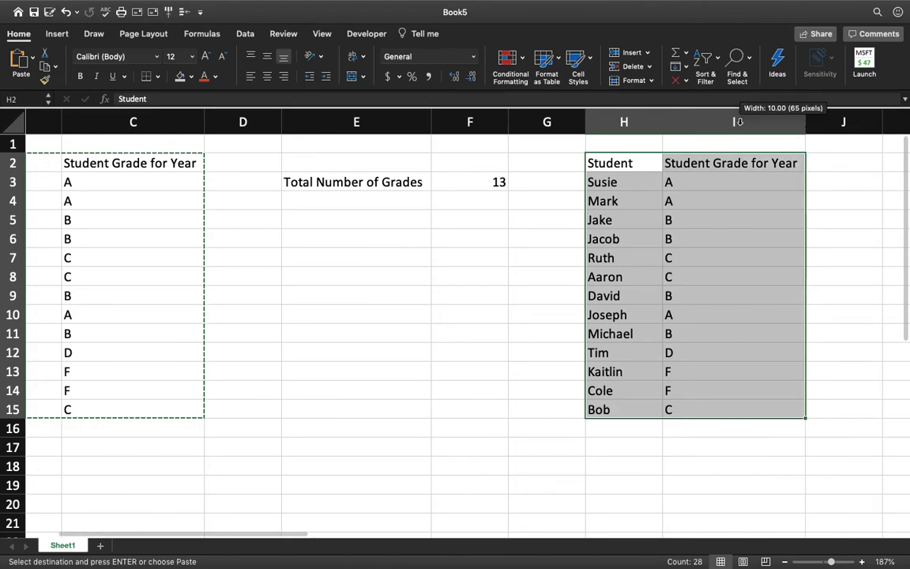
Enter the long sample text Denacnwecnweicnwiceiwecein in I17 and widen column I until it fits.
left_click(687, 167)
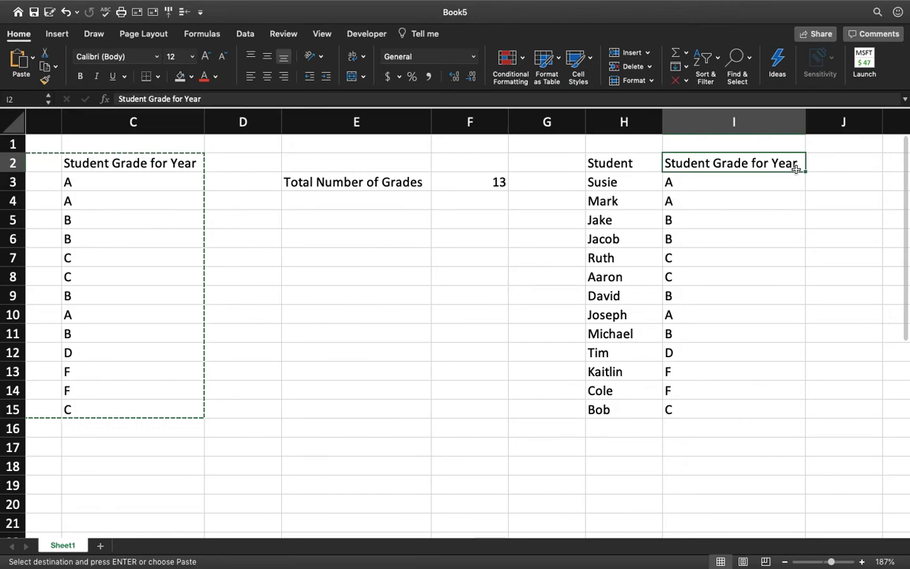
left_click(715, 453)
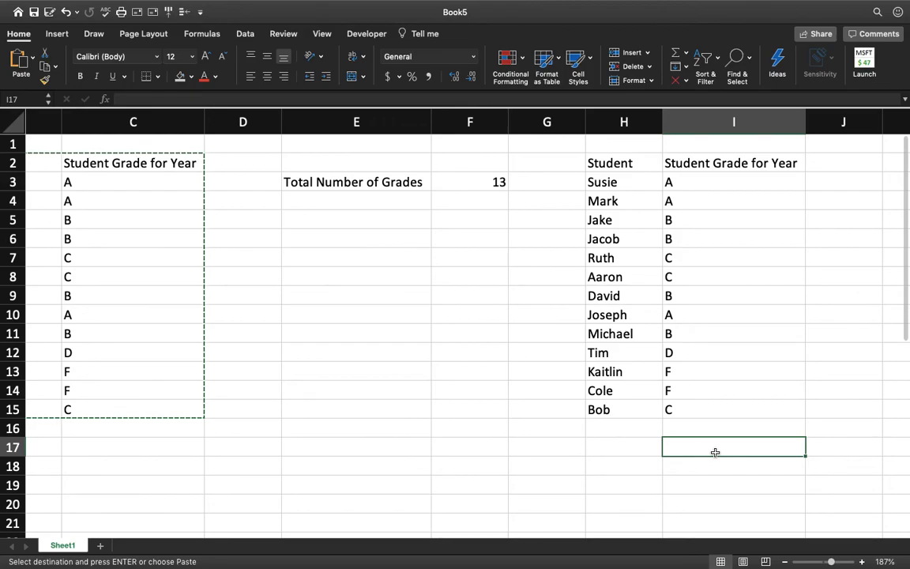
type("Denacnwecnweicnwiceiwecei")
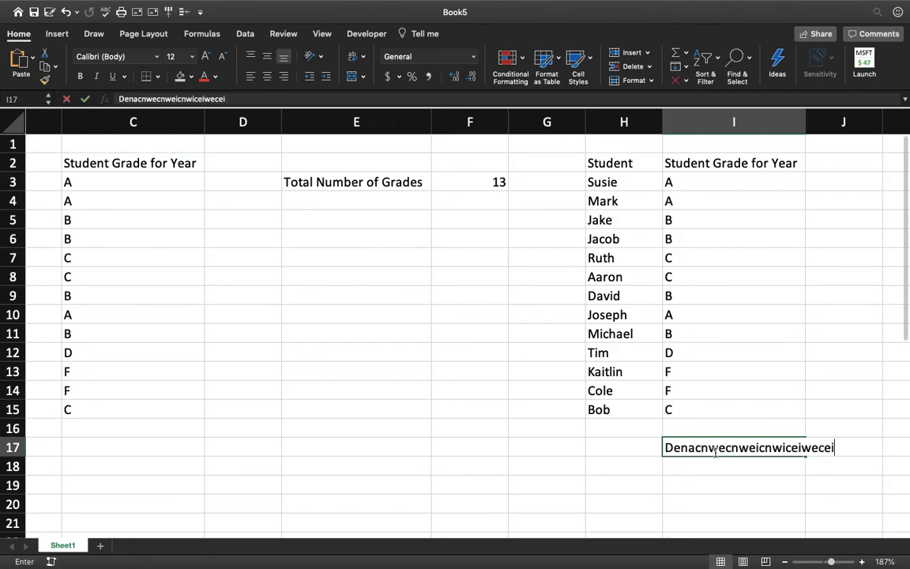
type("n")
key("Return")
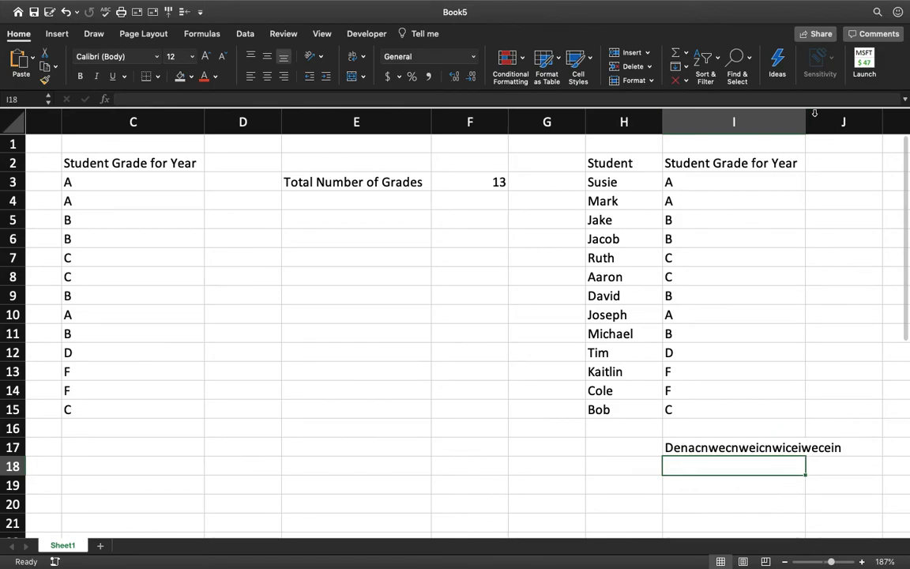
left_click_drag(805, 117, 855, 118)
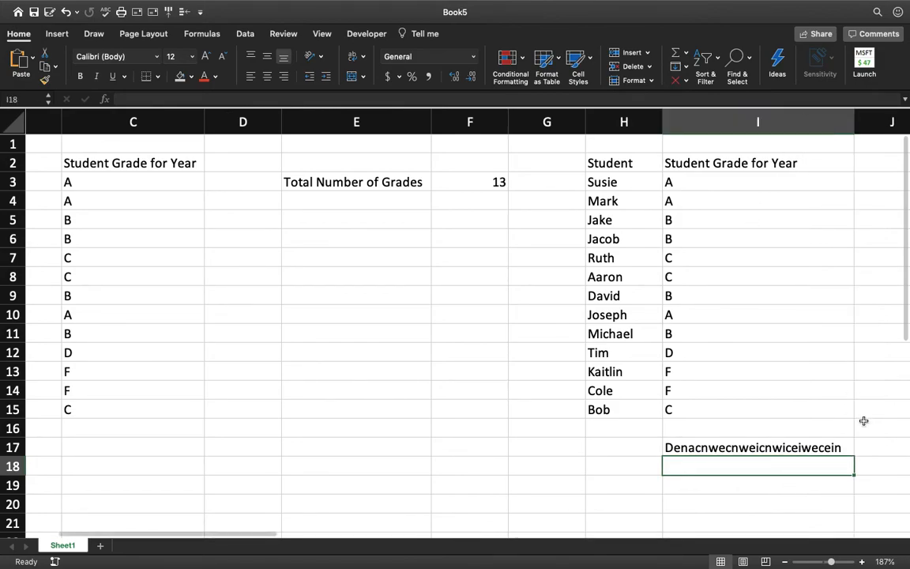
Delete the sample text in I17 and autofit column I to the remaining table contents.
left_click(847, 448)
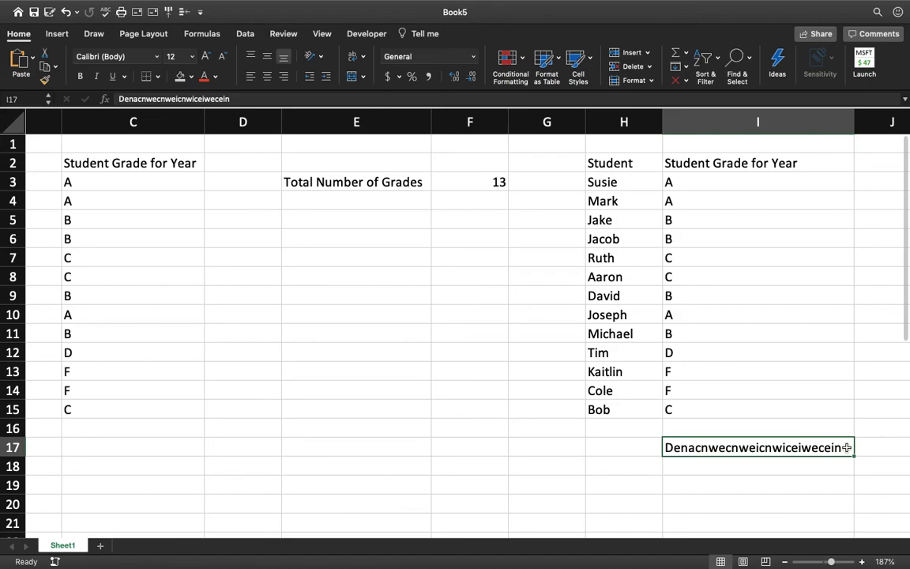
key("Delete")
double_click(854, 120)
left_click(778, 163)
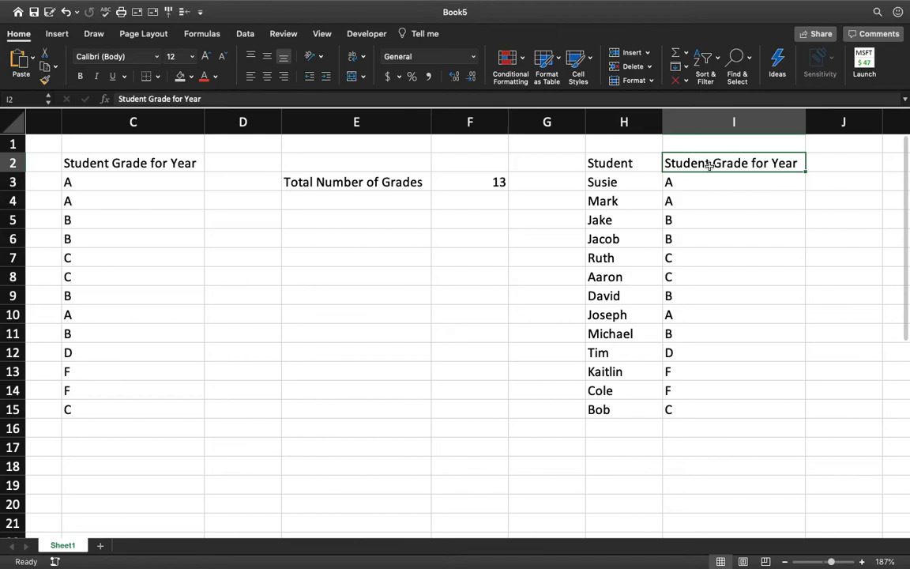
Replace the formula in F3 with =COUNTA(C3:C15,I3:I15) to count the grades in both student tables.
left_click(485, 189)
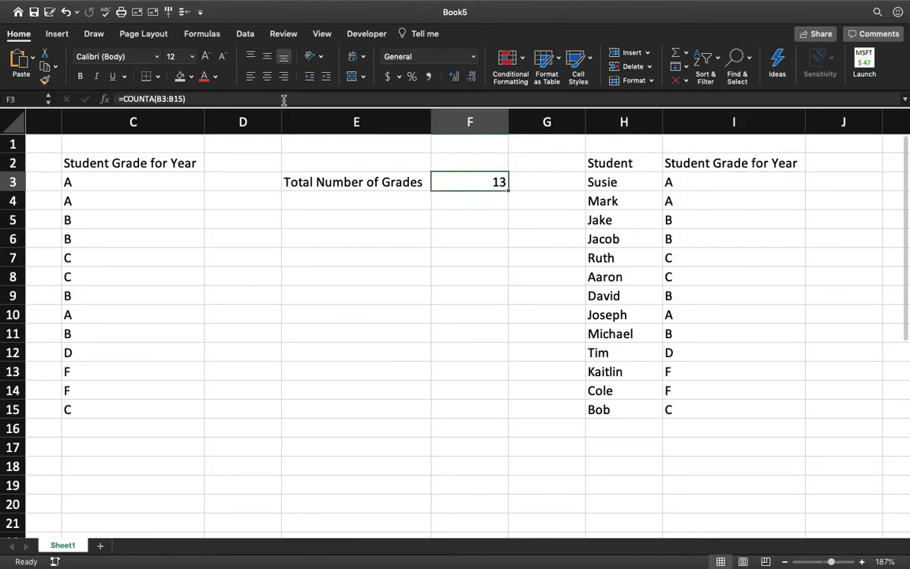
left_click_drag(184, 98, 119, 99)
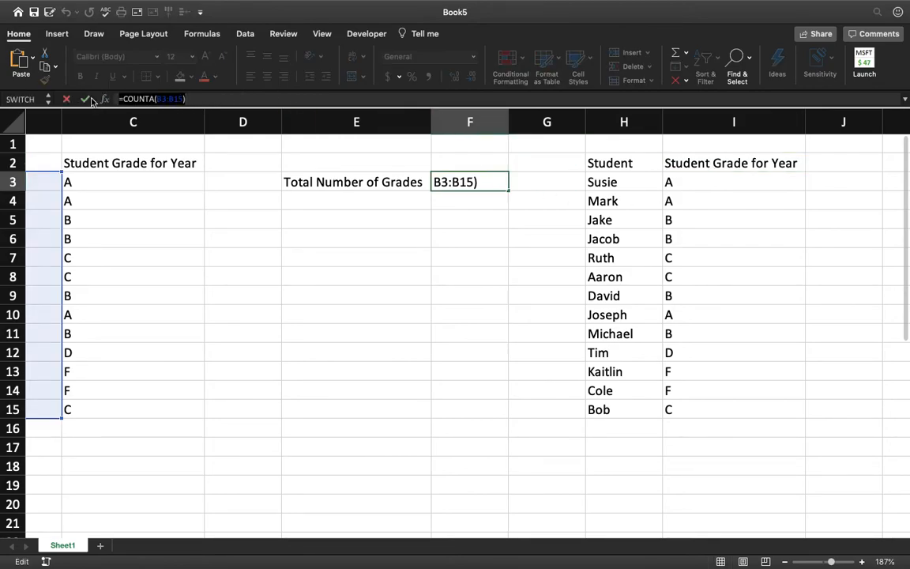
key("BackSpace")
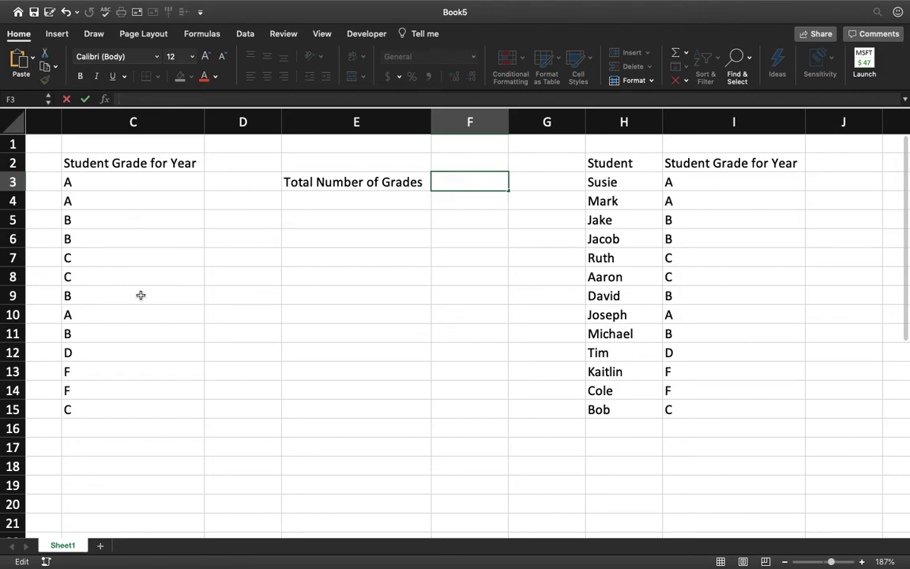
scroll(140, 295, "left", 3)
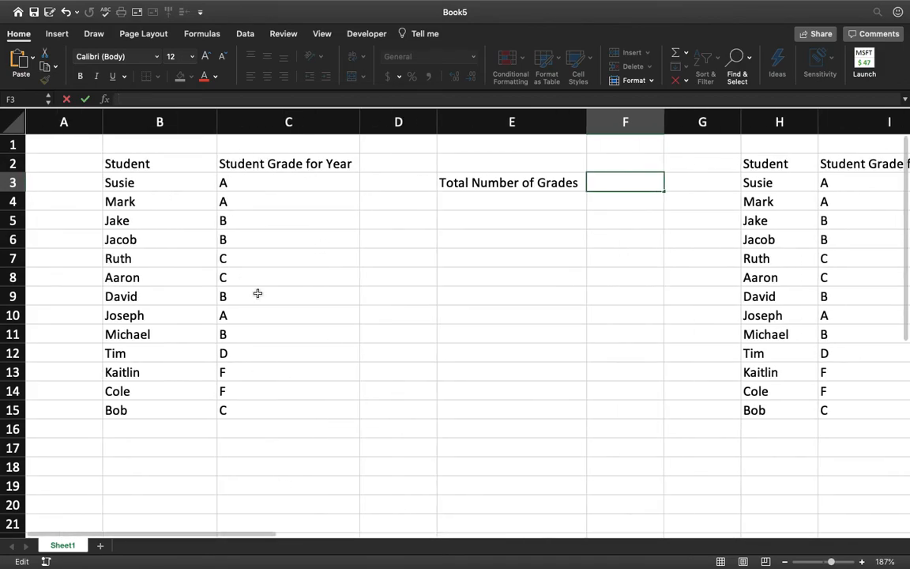
scroll(257, 294, "right", 3)
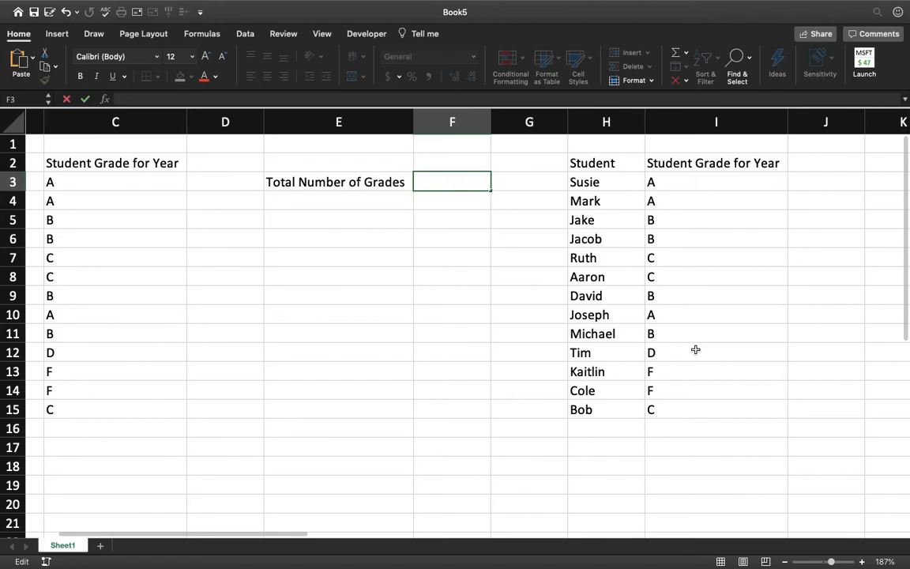
type("=Counta")
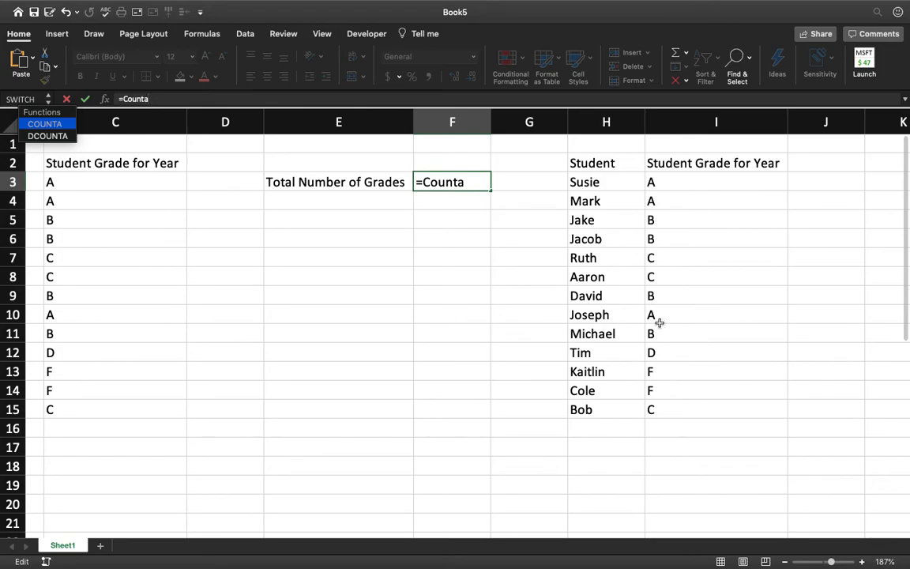
type("(")
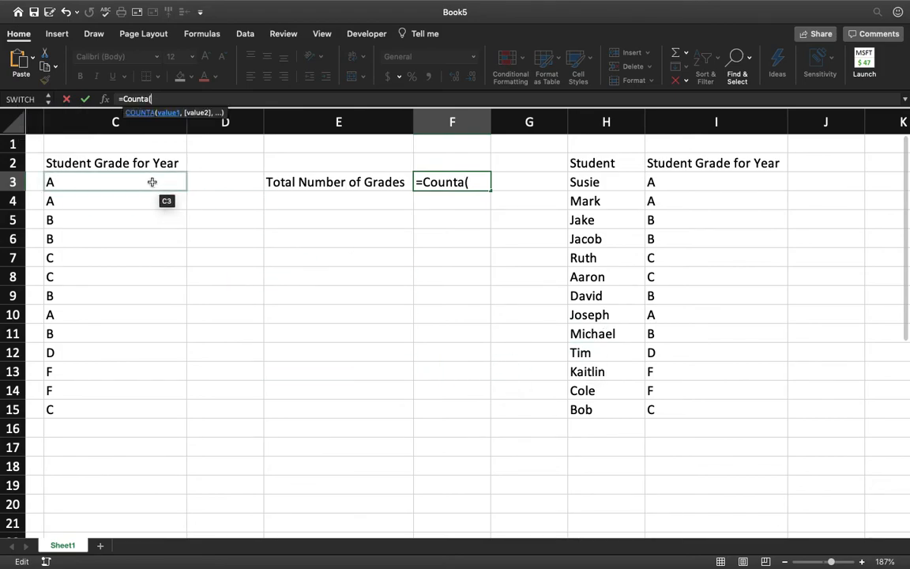
left_click_drag(152, 182, 119, 407)
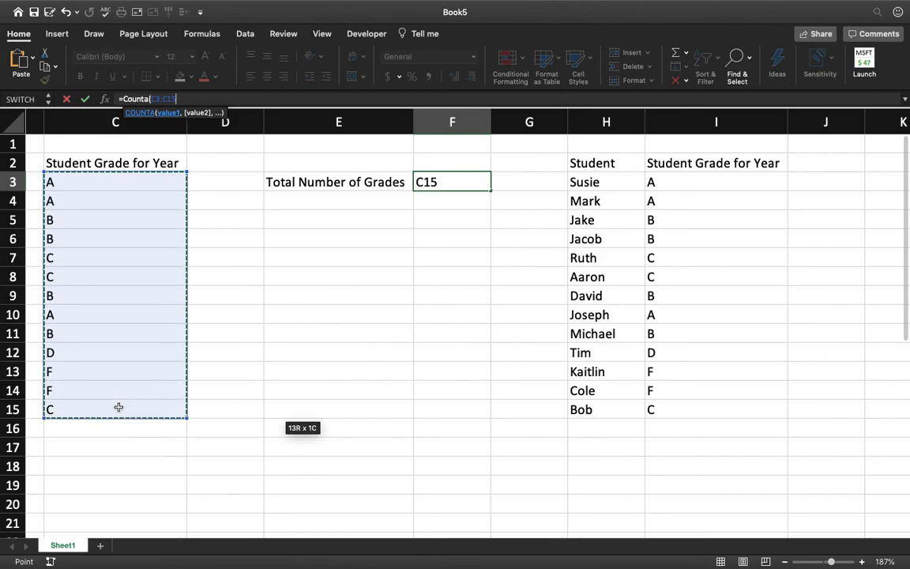
type(",")
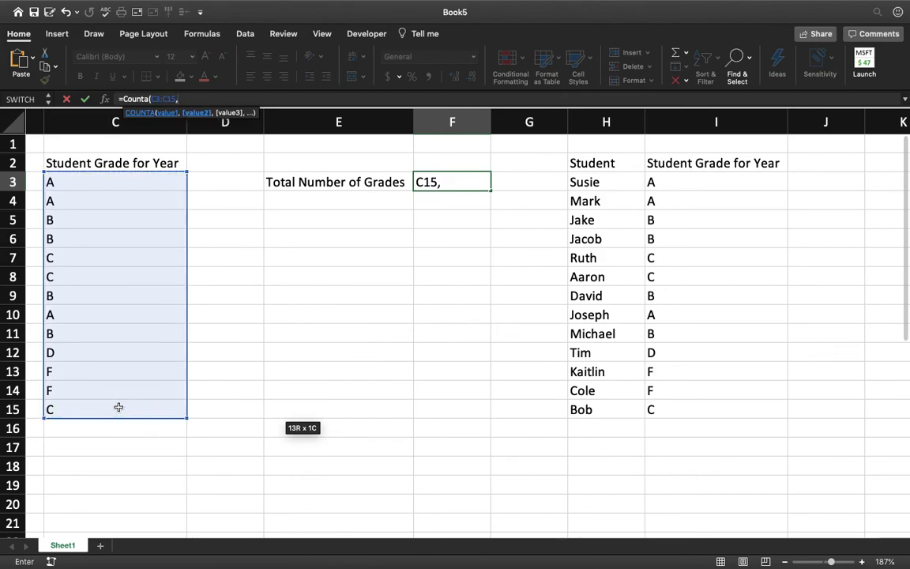
left_click_drag(698, 181, 678, 404)
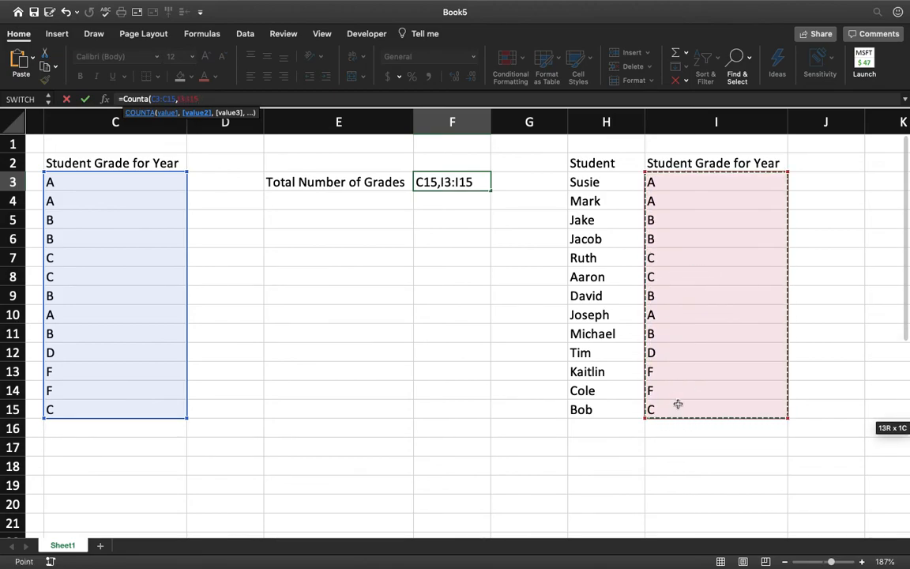
type(")")
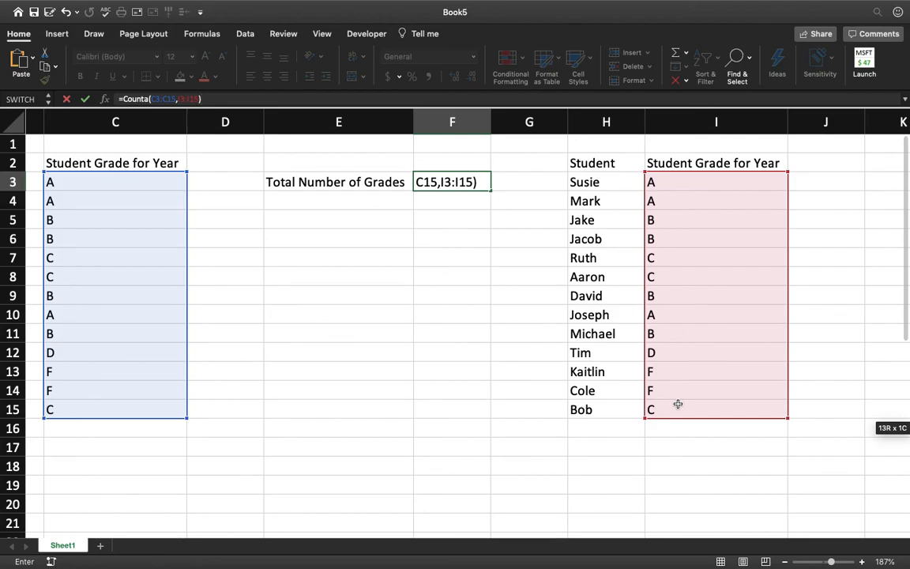
key("Return")
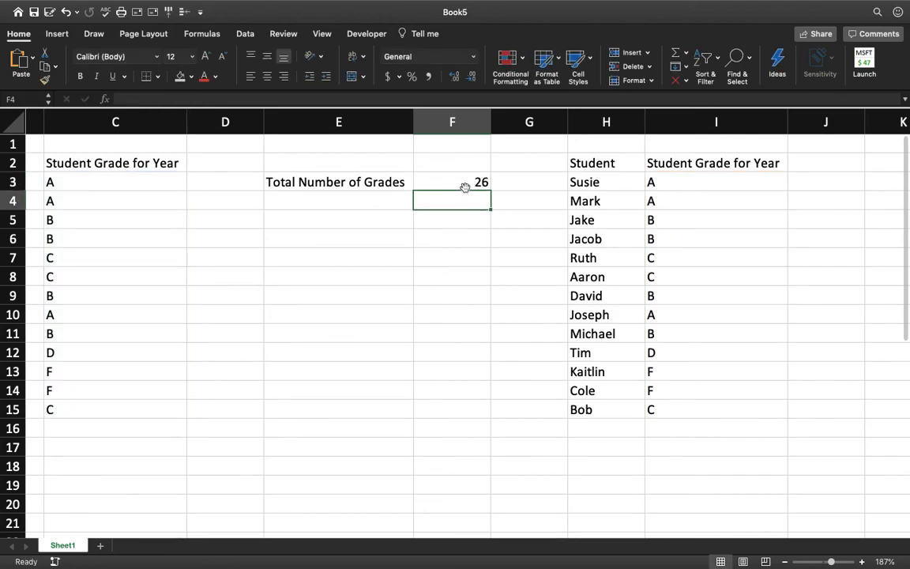
left_click(466, 185)
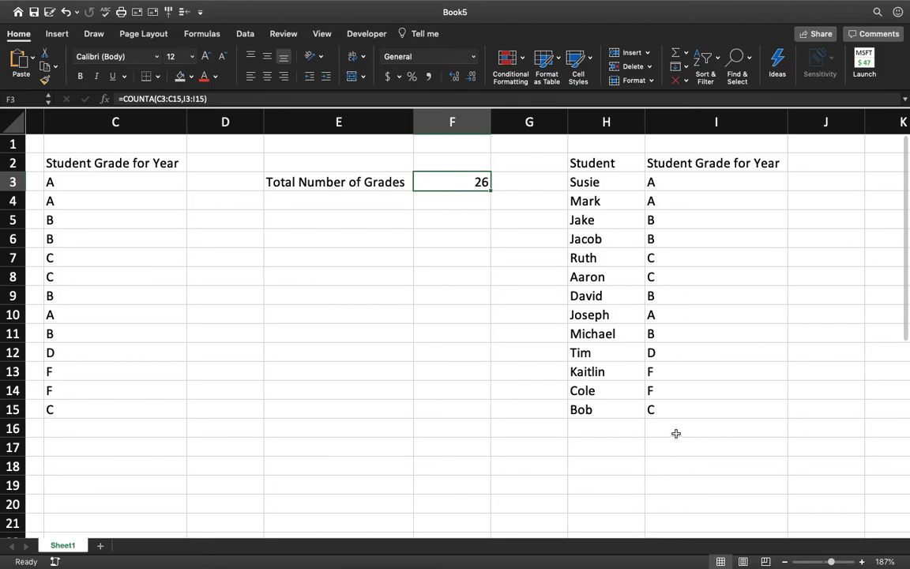
Delete the last student's grade in I15 and name in H15, and check the grade count in F3.
left_click(656, 407)
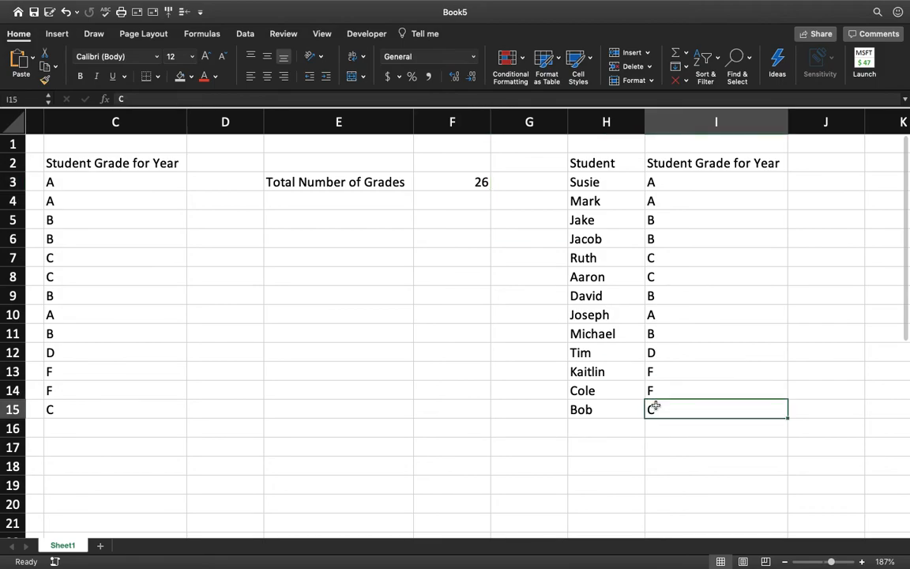
key("Delete")
key("Left")
key("Delete")
left_click(460, 187)
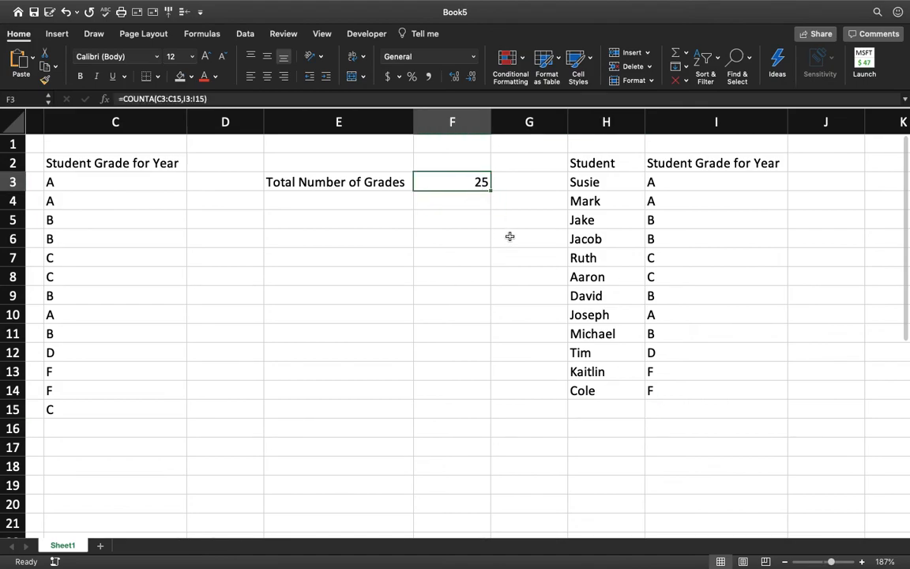
Re-enter the last student's name in H15 and the grade C in I15, and recheck the count in F3.
left_click(614, 414)
type("Bob")
key("Tab")
type("C")
key("Return")
left_click(474, 185)
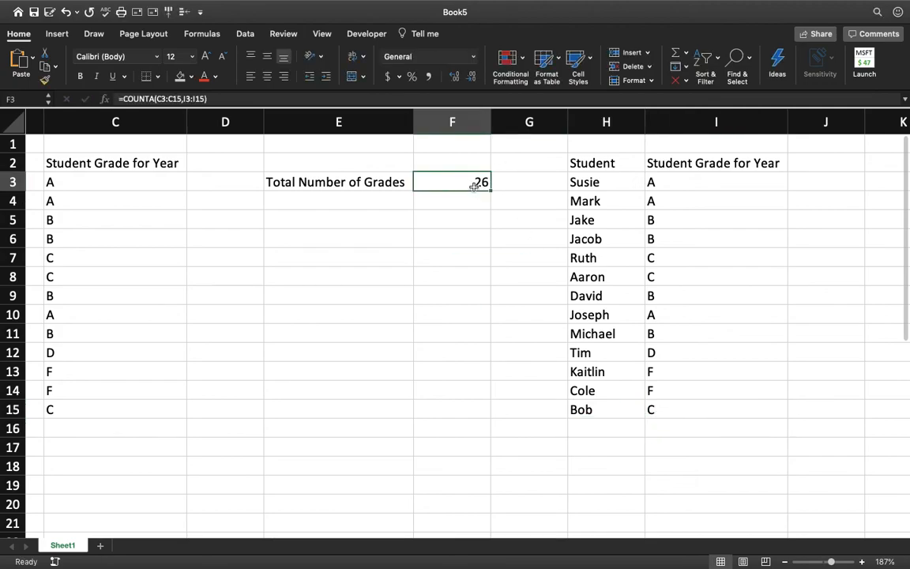
scroll(422, 235, "left", 2)
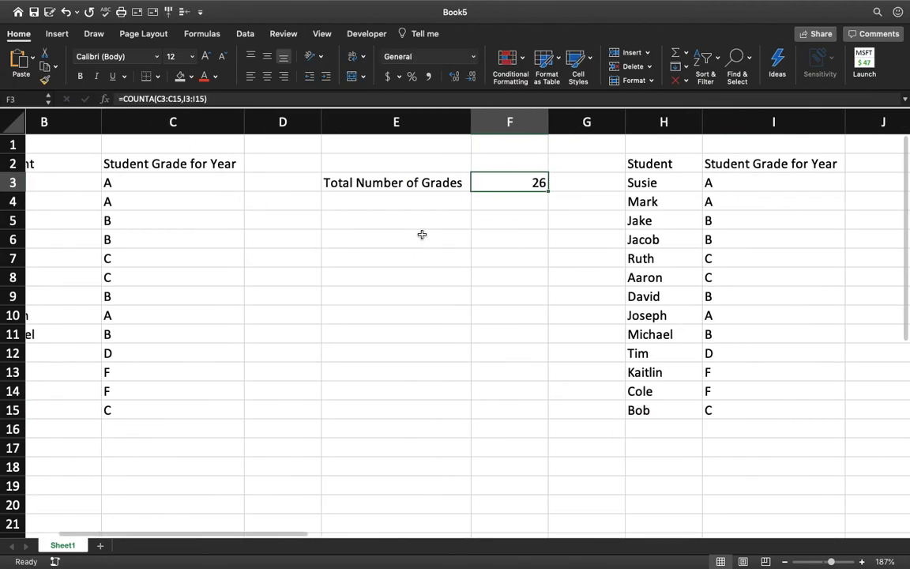
scroll(422, 235, "left", 1)
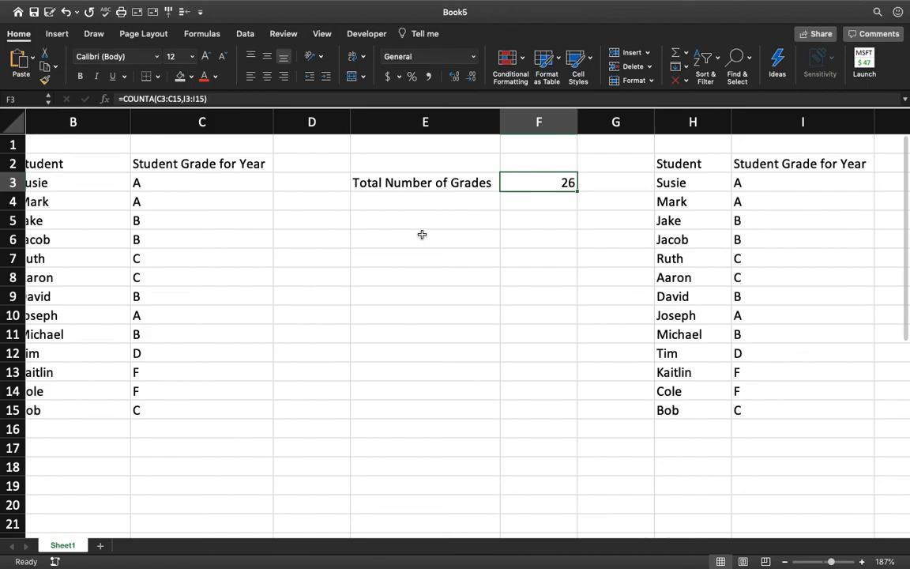
scroll(441, 256, "left", 3)
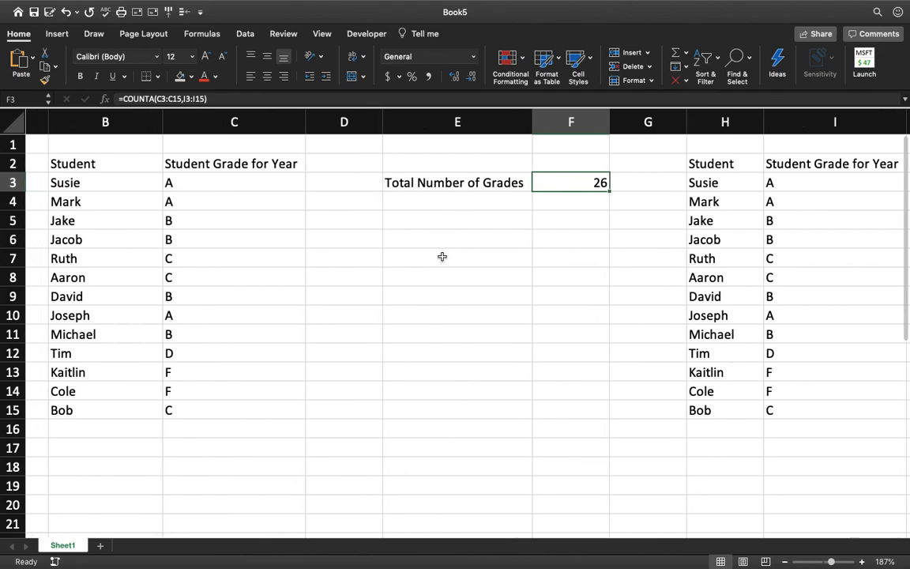
scroll(441, 256, "right", 2)
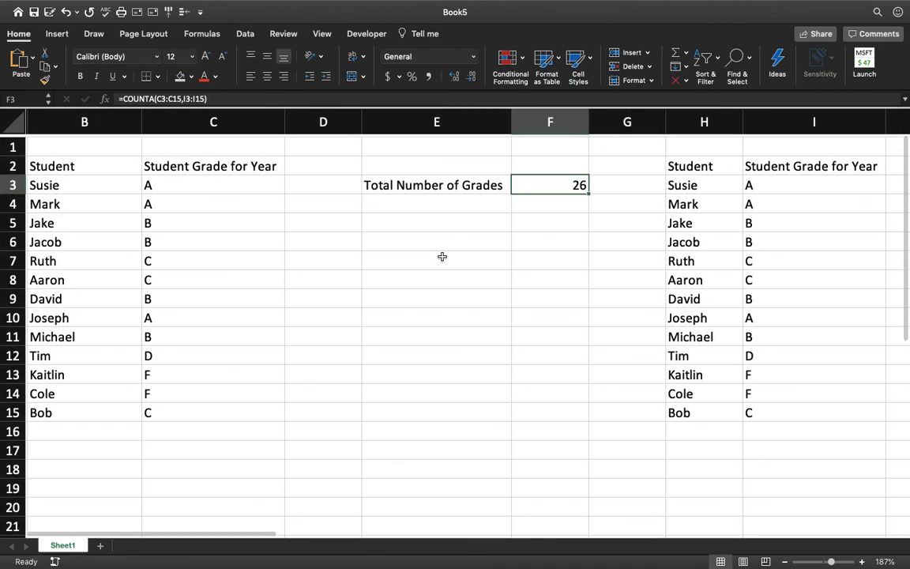